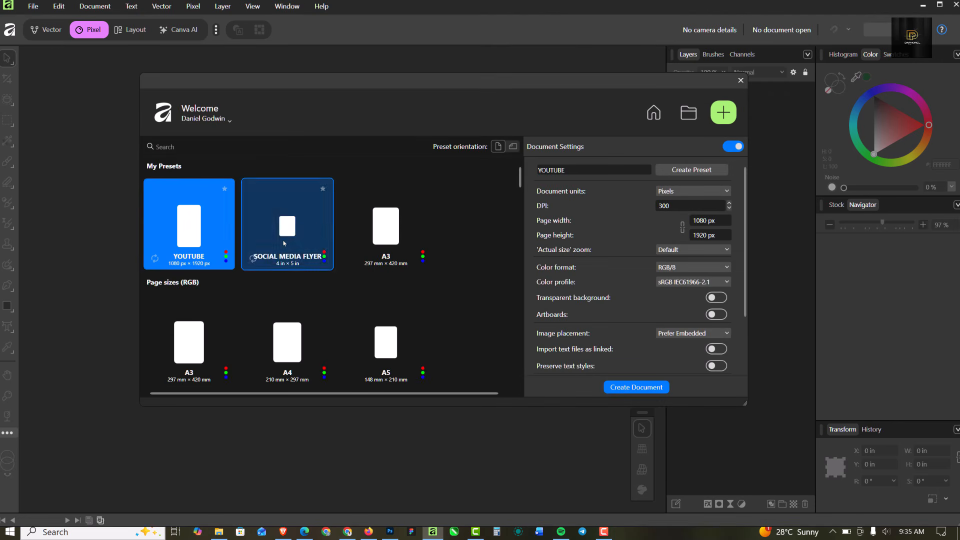
Step: Create a new document from the SOCIAL MEDIA FLYER preset, 4 in by 5 in at 300 DPI
left_click(288, 233)
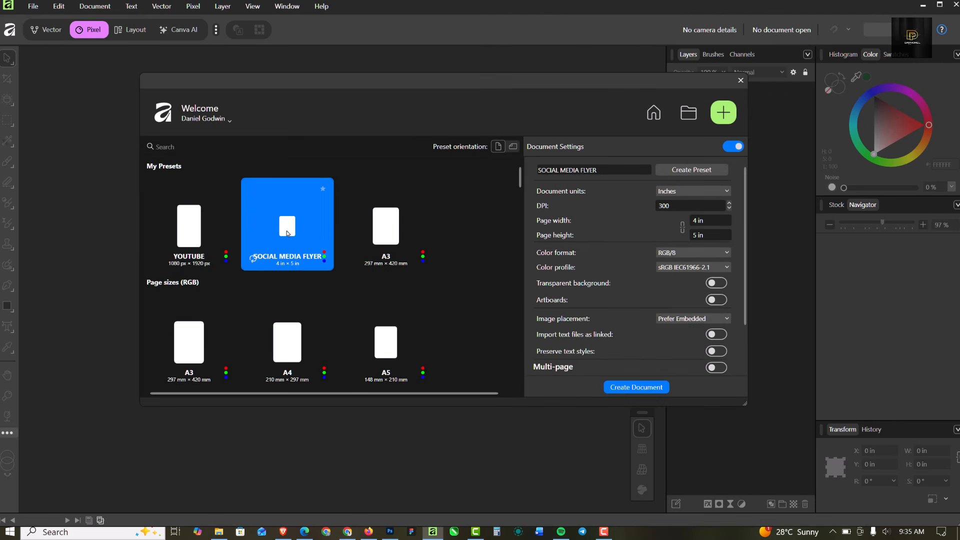
left_click(598, 170)
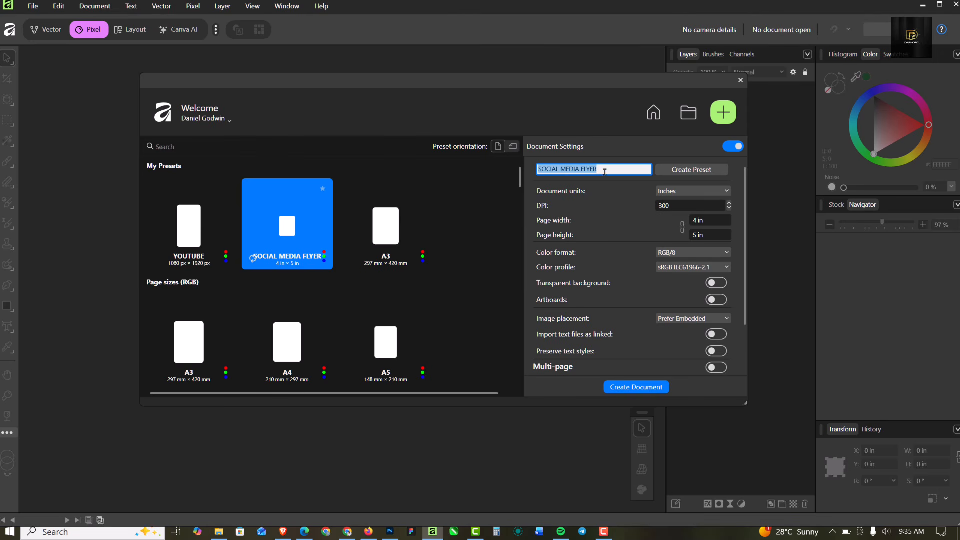
left_click(667, 207)
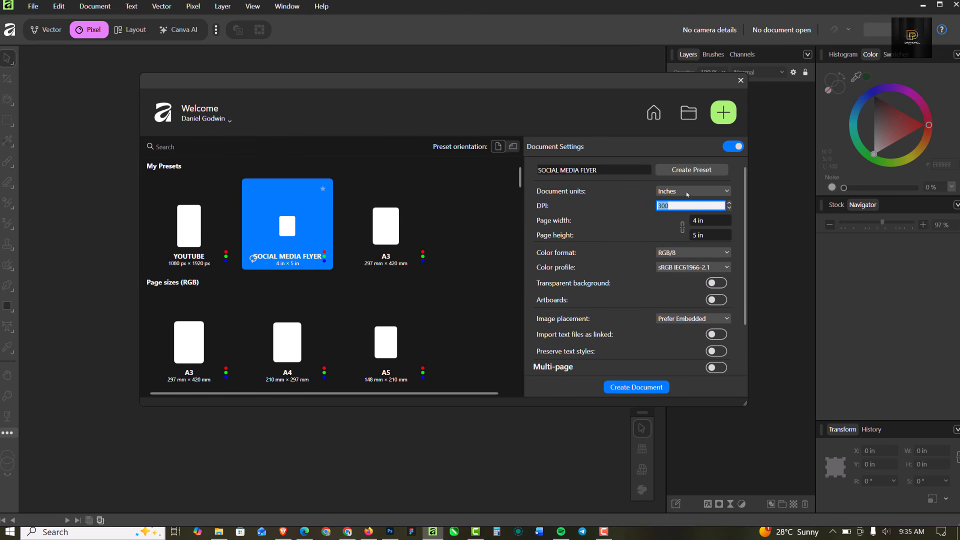
left_click(687, 192)
left_click(688, 191)
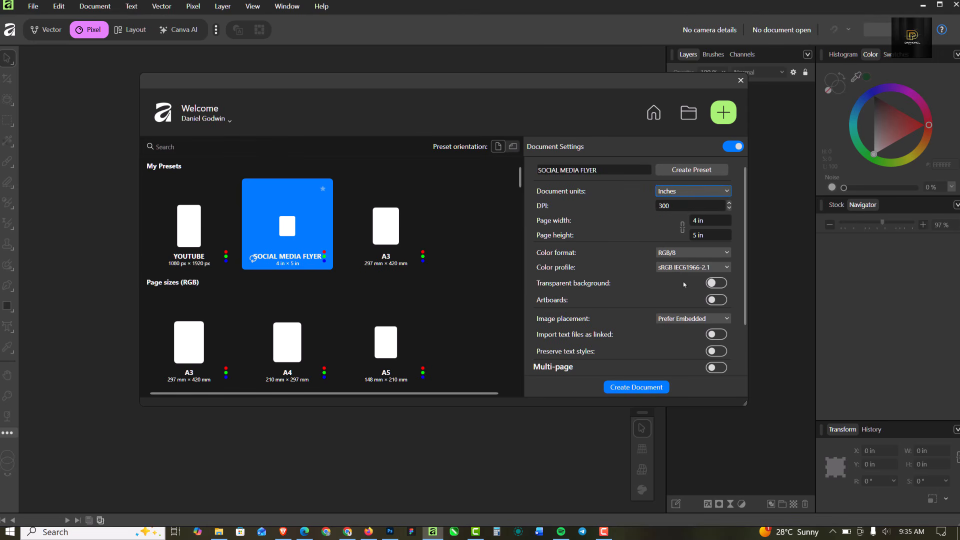
left_click(633, 393)
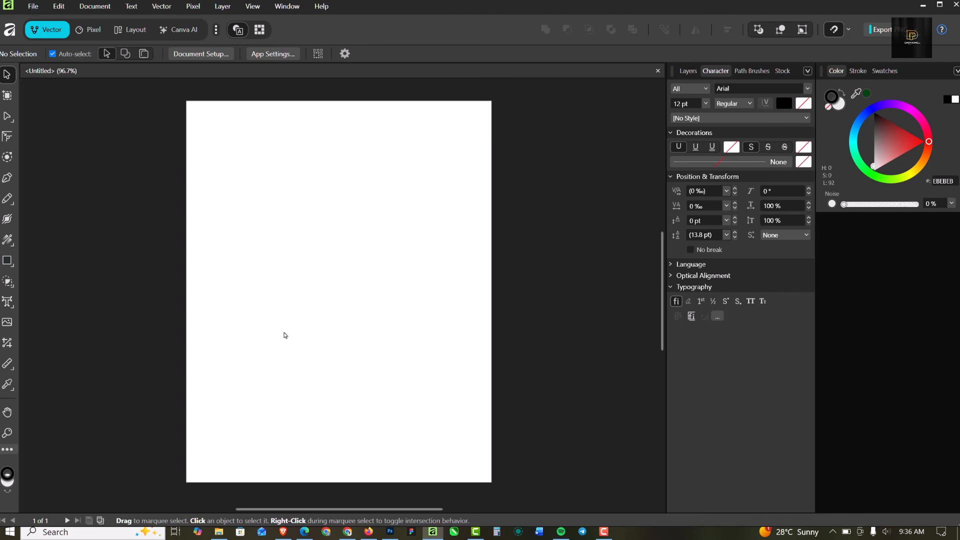
Step: Draw a wide ellipse, tilt it upward to the right, and enlarge it to cover the upper part of the page
key("m")
key("m")
scroll(242, 245, "down", 1)
left_click_drag(181, 101, 526, 206)
key("v")
left_click_drag(407, 193, 347, 174)
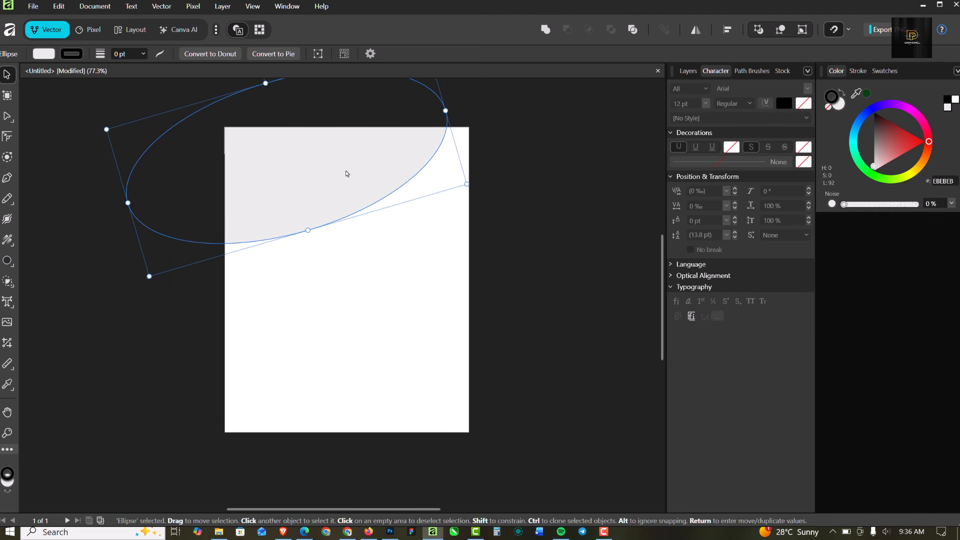
left_click_drag(466, 184, 533, 190)
left_click_drag(357, 185, 369, 175)
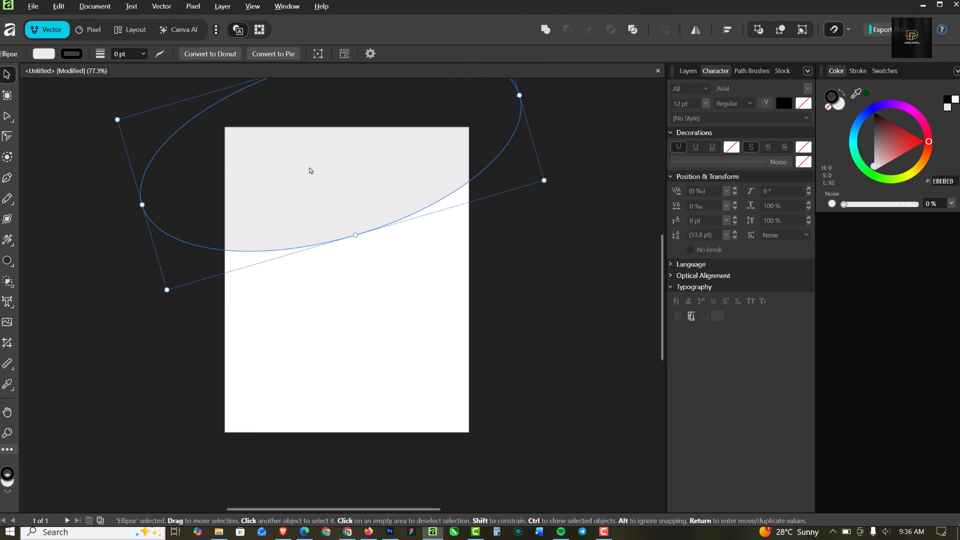
Step: Duplicate the ellipse onto the lower part of the page and rotate the copy to a steeper tilt
left_click_drag(311, 171, 364, 422)
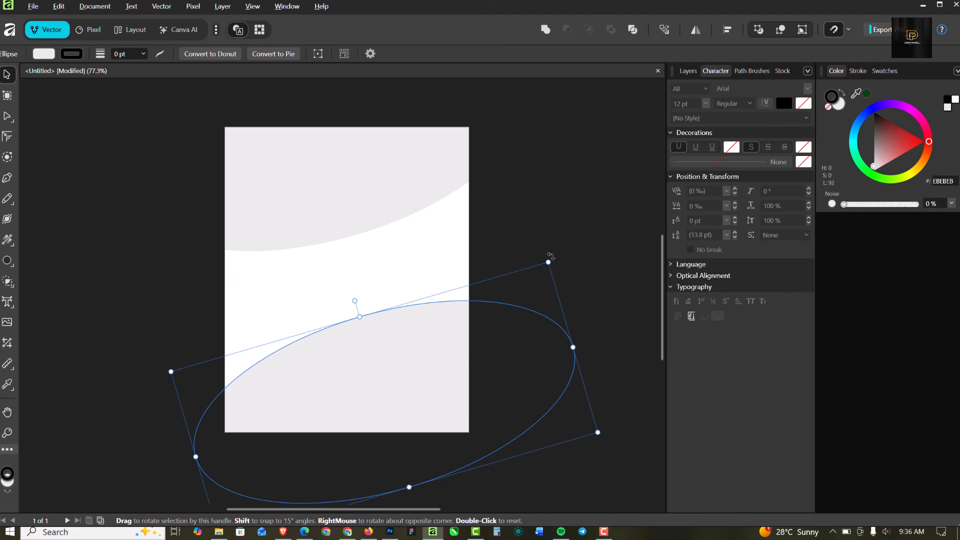
left_click_drag(552, 261, 534, 243)
left_click_drag(503, 339, 499, 338)
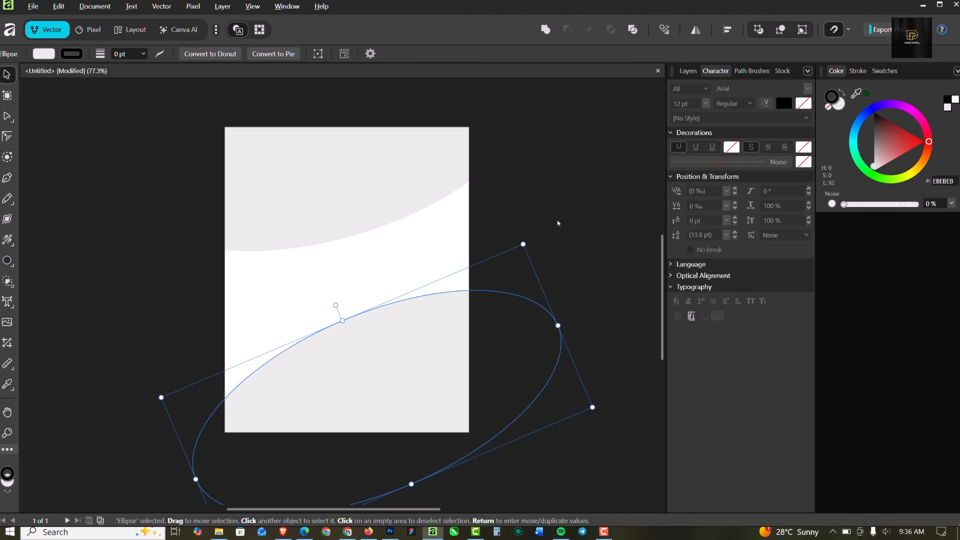
left_click(388, 262)
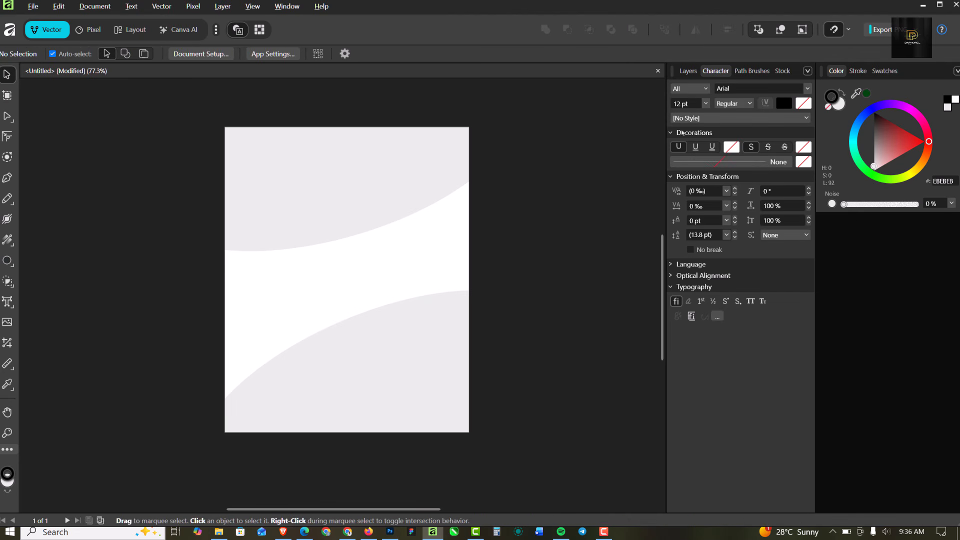
Step: Display the layer list and identify which layer belongs to each ellipse
left_click(688, 70)
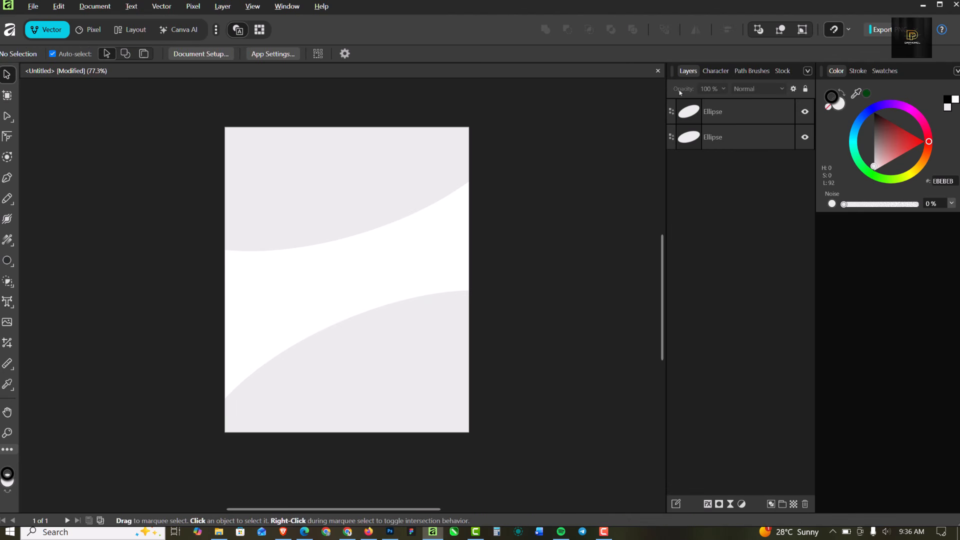
left_click(730, 139)
left_click(730, 115)
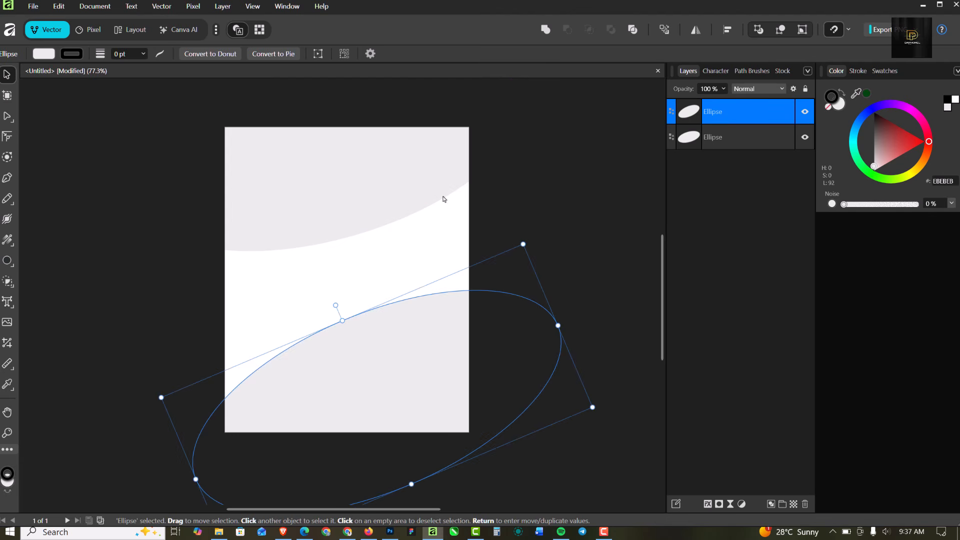
left_click(352, 195)
left_click(328, 286)
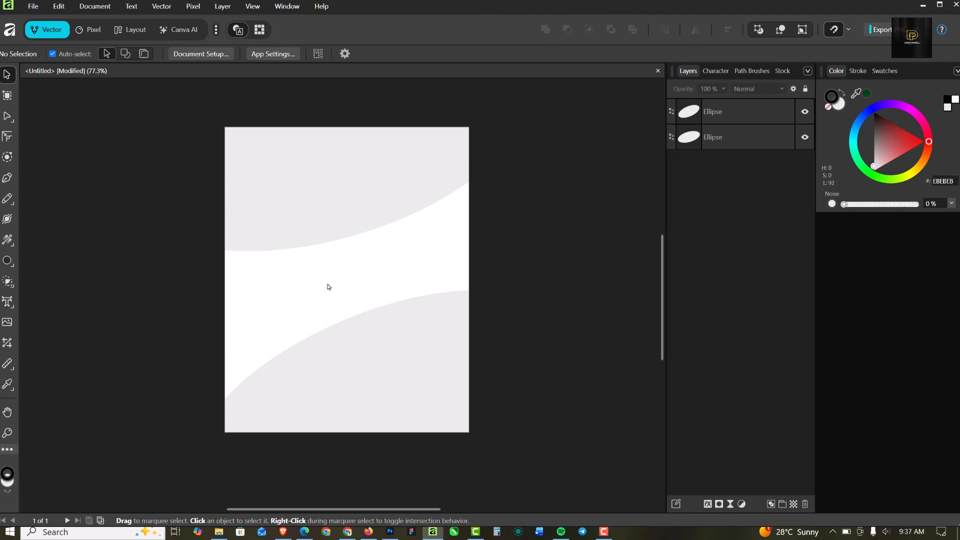
Step: Draw a plain rectangle slightly larger than the page so that it covers the whole flyer
left_click(10, 265)
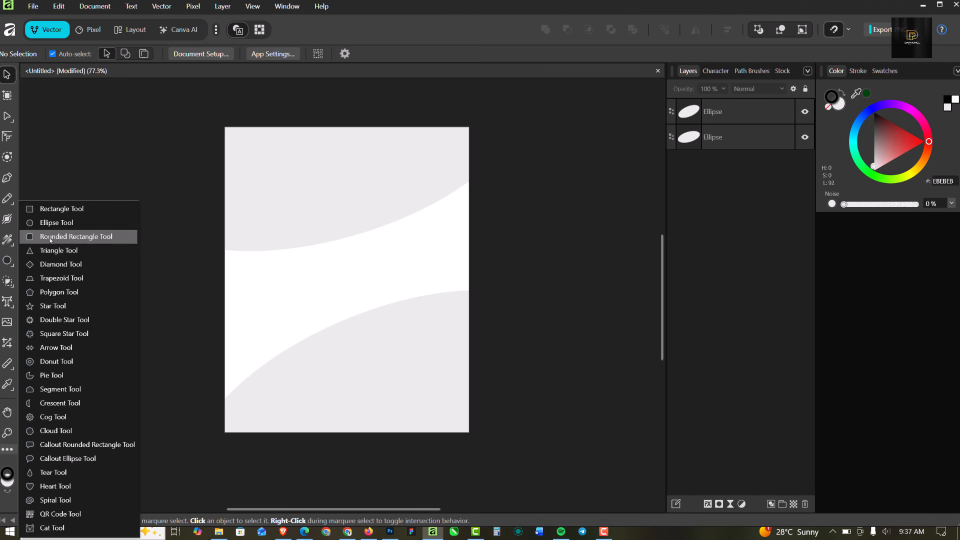
left_click(60, 236)
left_click(7, 260)
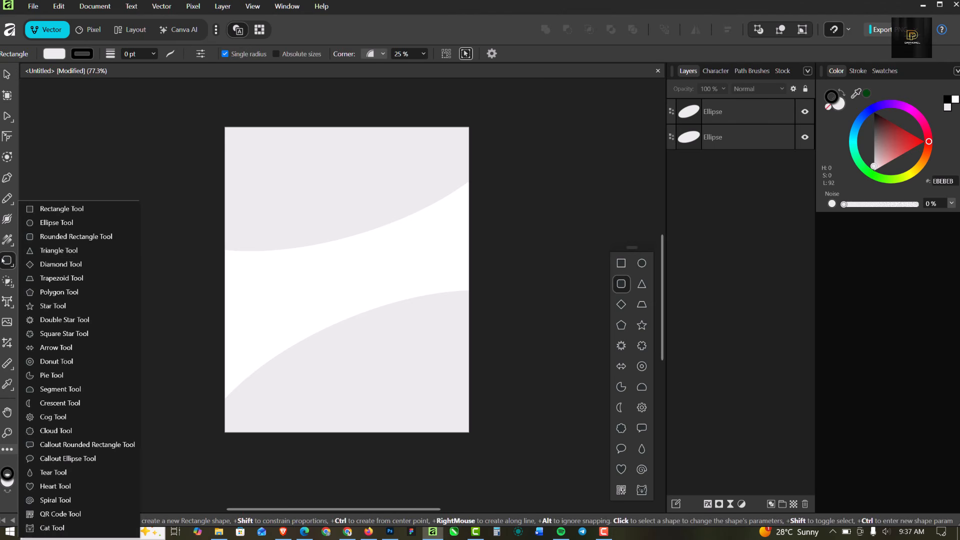
left_click(61, 209)
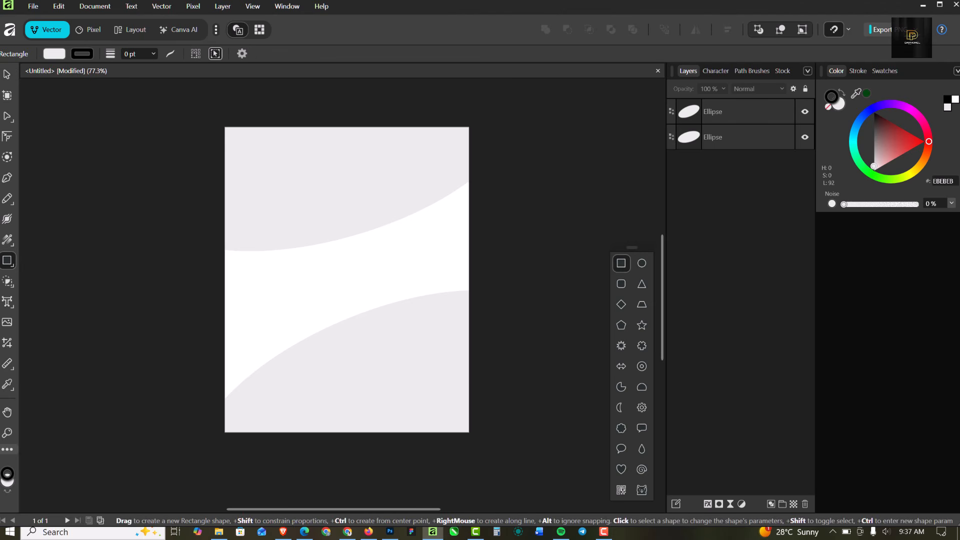
left_click_drag(214, 117, 481, 442)
Step: Move the rectangle beneath both ellipses in the layer order and fill it with dark green 0D6B00
left_click_drag(758, 110, 742, 158)
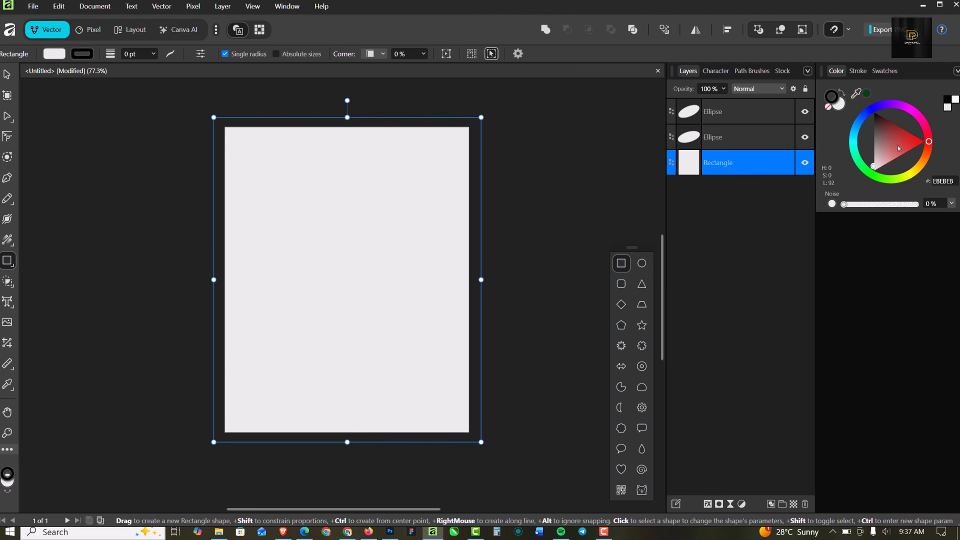
mouse_move(929, 141)
left_mouse_down()
mouse_move(925, 163)
mouse_move(873, 190)
mouse_move(881, 172)
mouse_move(908, 156)
left_mouse_up()
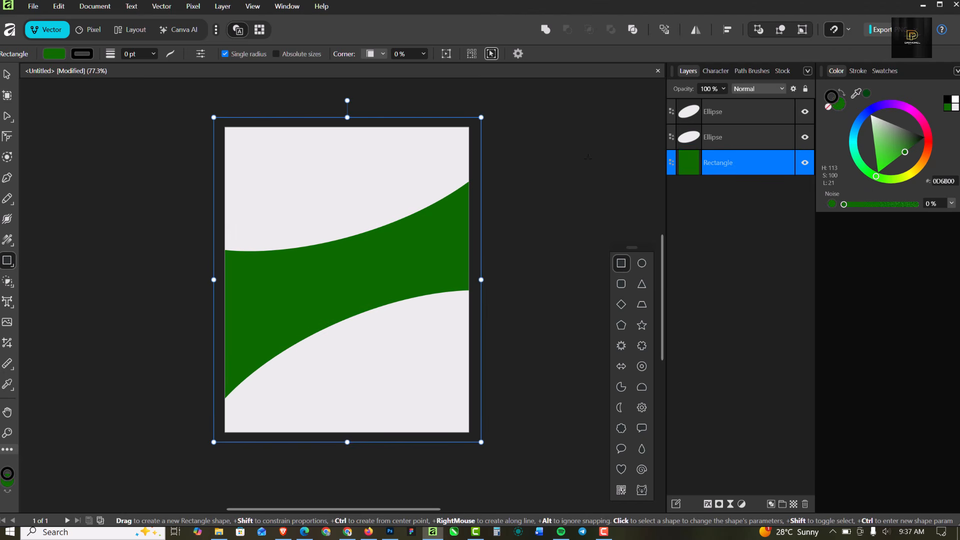
left_click(6, 75)
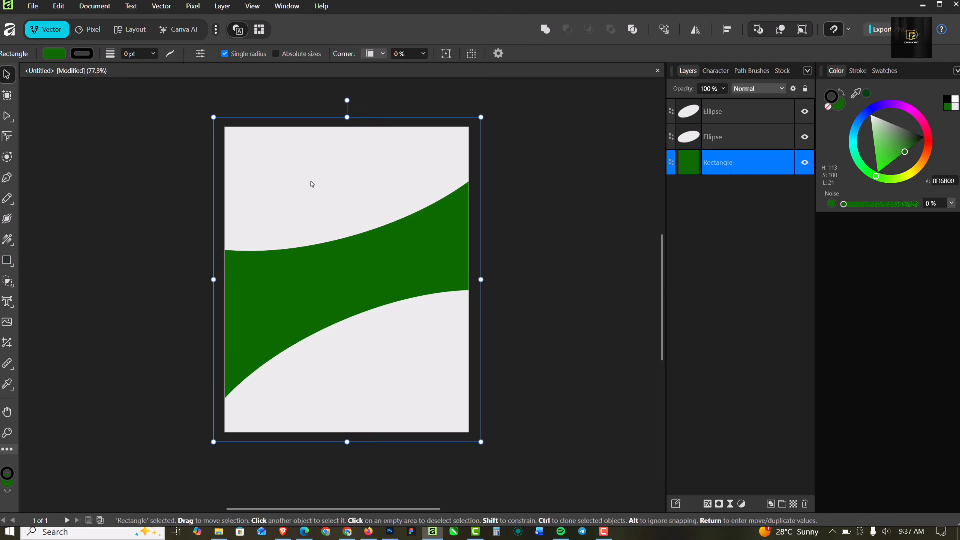
Step: Add 51% noise to the fill of both ellipses together
left_click(312, 183)
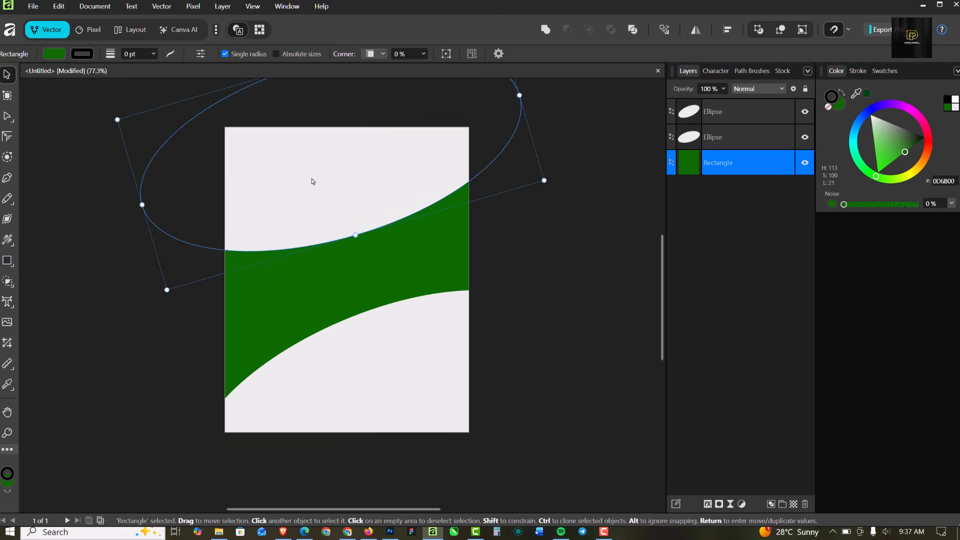
left_click(422, 394, "shift")
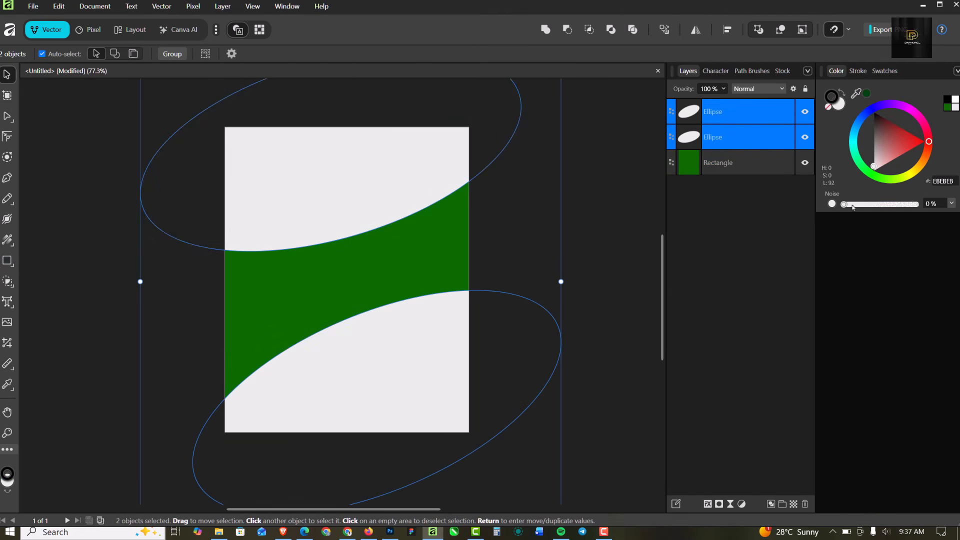
left_click(833, 204)
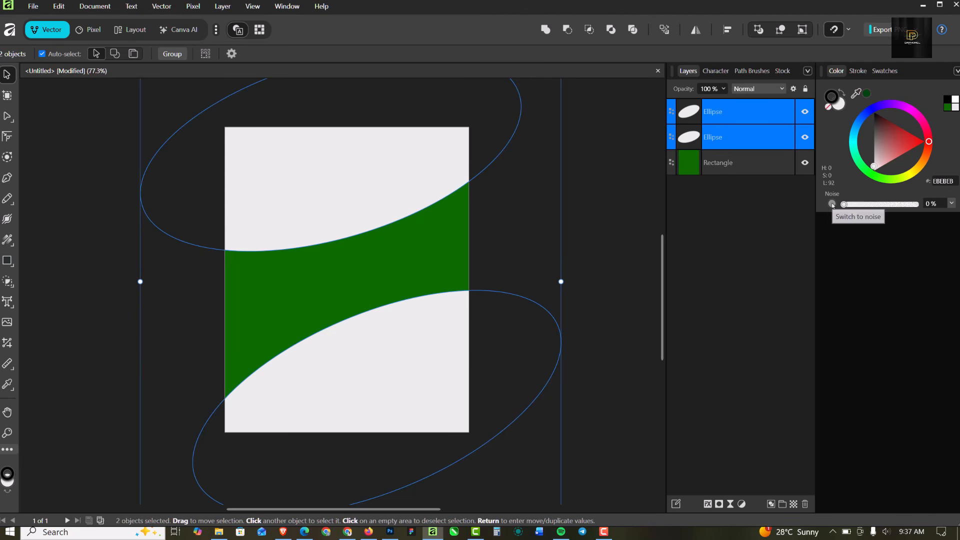
left_click(833, 204)
left_click_drag(844, 204, 881, 214)
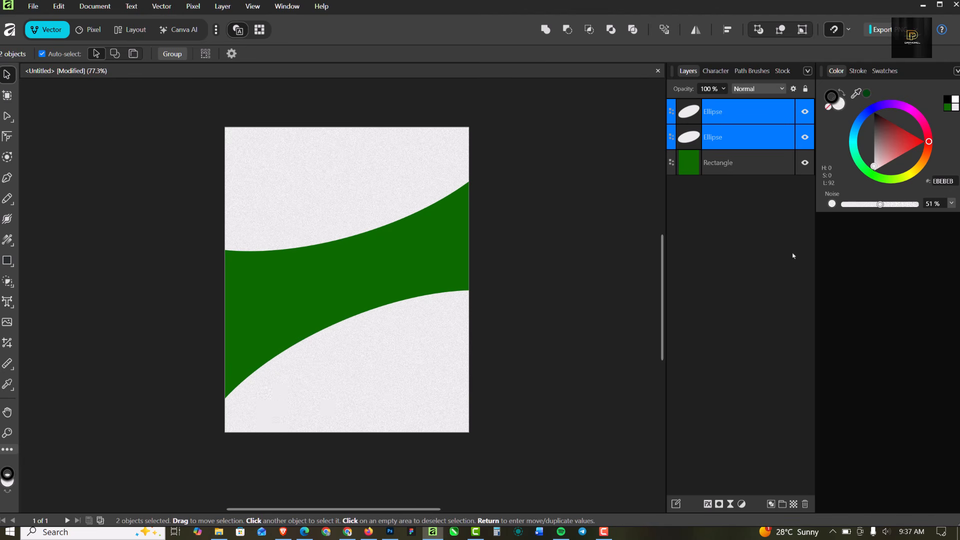
left_click(598, 162)
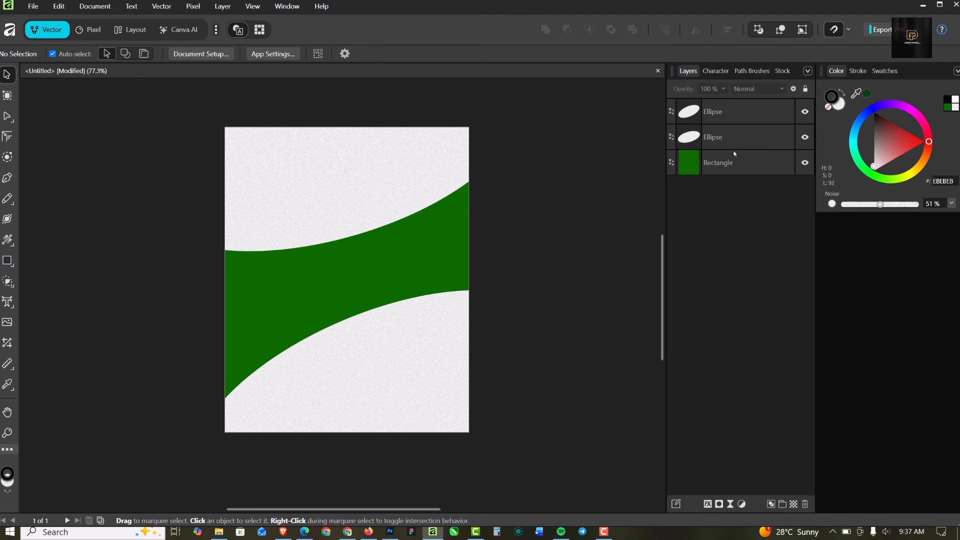
Step: Place the golden stadium image directly above the green rectangle, scale it to 164%, and position it to fill the band between the ellipses
left_click(749, 171)
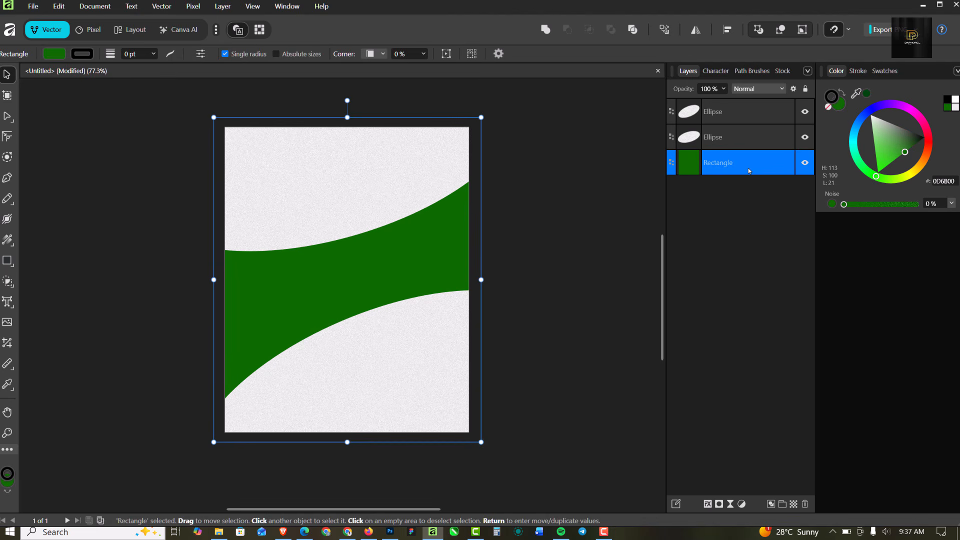
left_click(218, 531)
left_click_drag(369, 103, 381, 291)
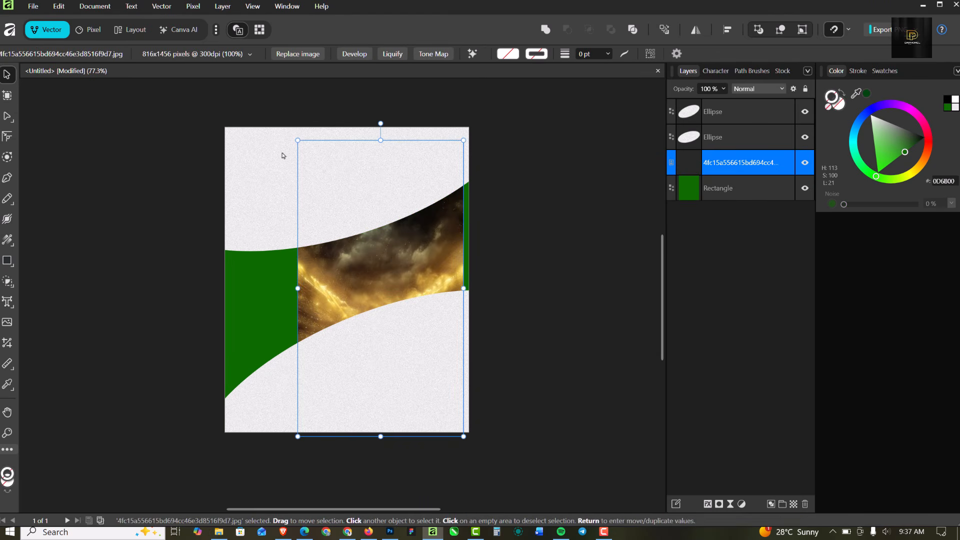
left_click_drag(298, 140, 118, 48)
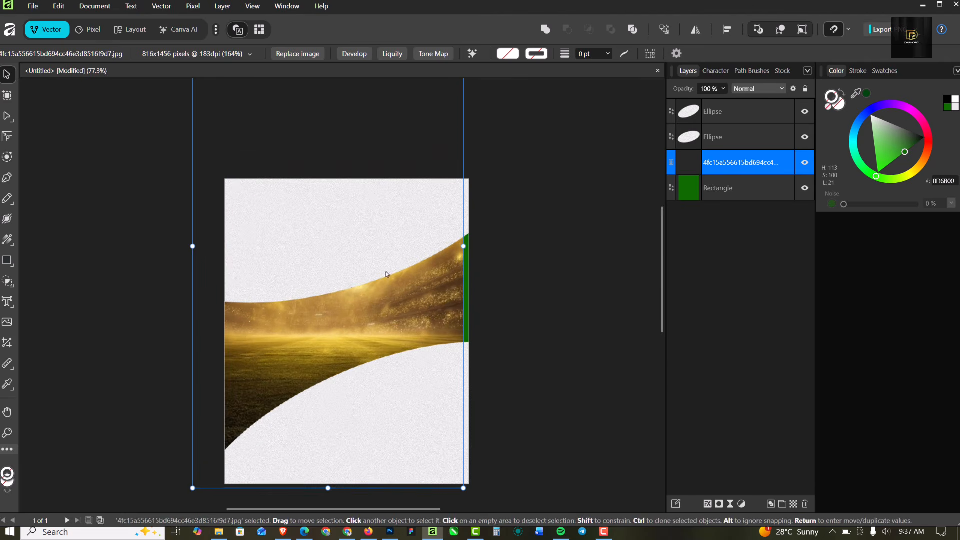
left_click_drag(396, 328, 403, 375)
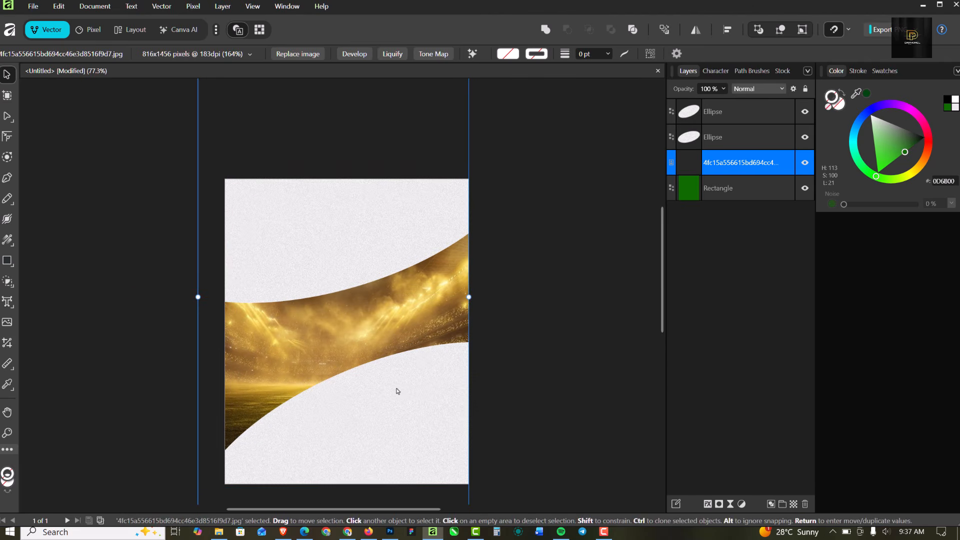
left_click(572, 353)
Step: Rotate the lower ellipse clockwise to a flatter tilt so the image band widens on the right
left_click(382, 430)
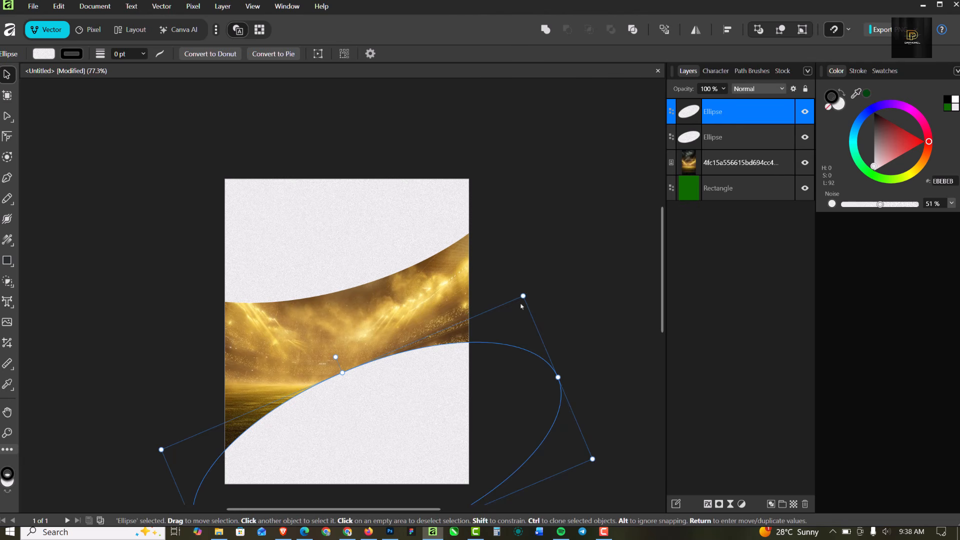
left_click_drag(524, 290, 561, 329)
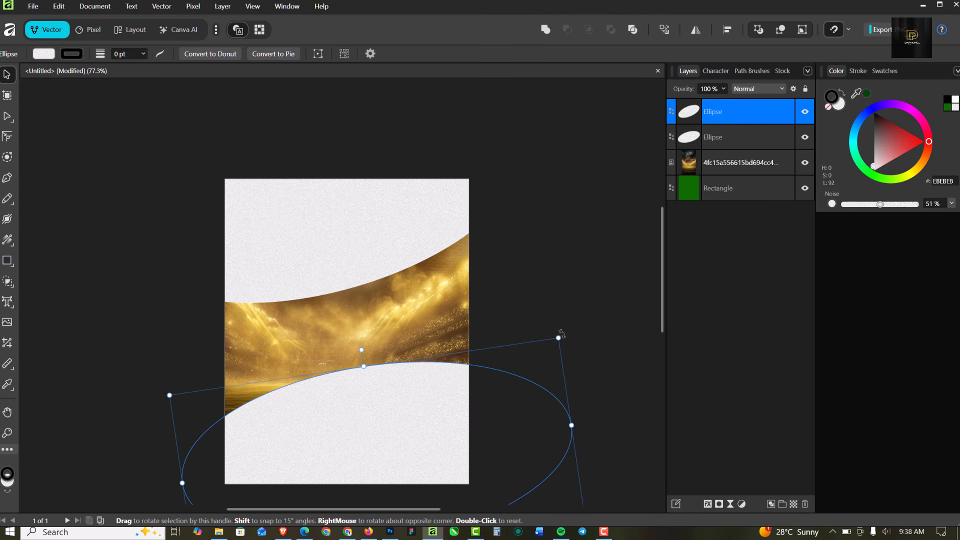
left_click_drag(561, 331, 564, 340)
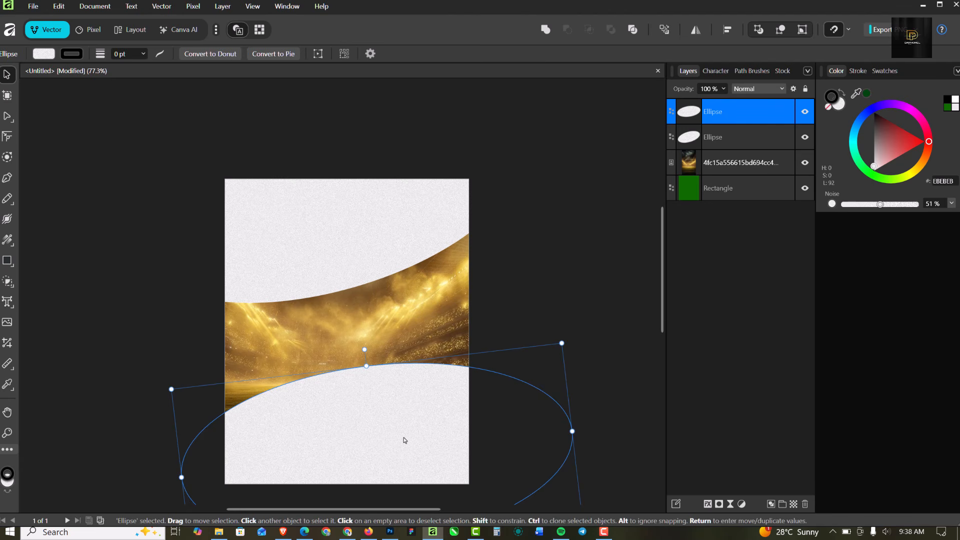
left_click(548, 231)
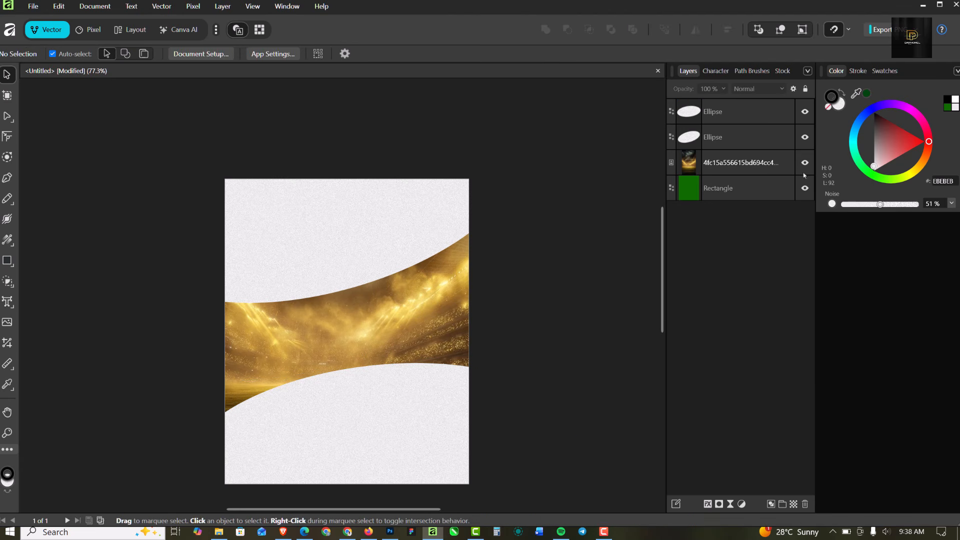
Step: Set the stadium image's blend mode to Multiply
left_click(748, 167)
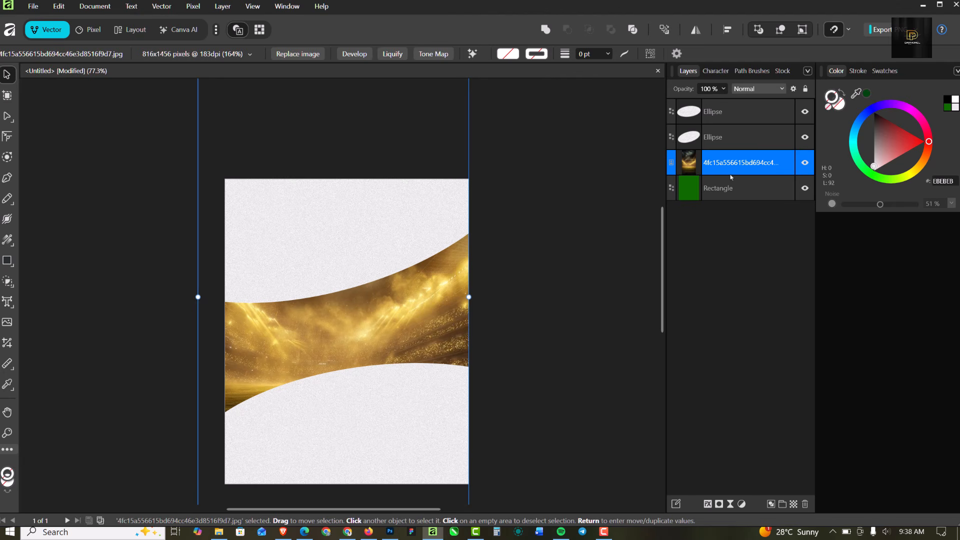
left_click(779, 88)
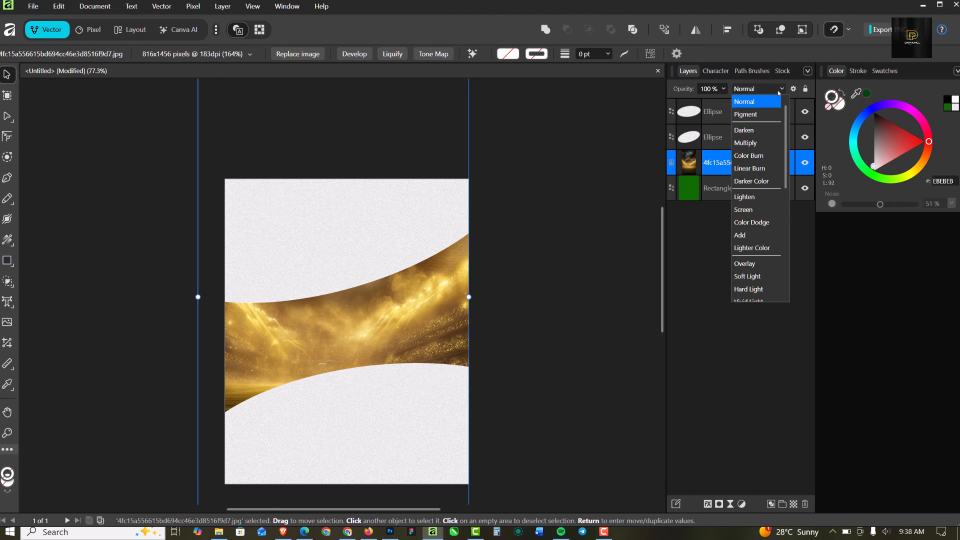
left_click(745, 143)
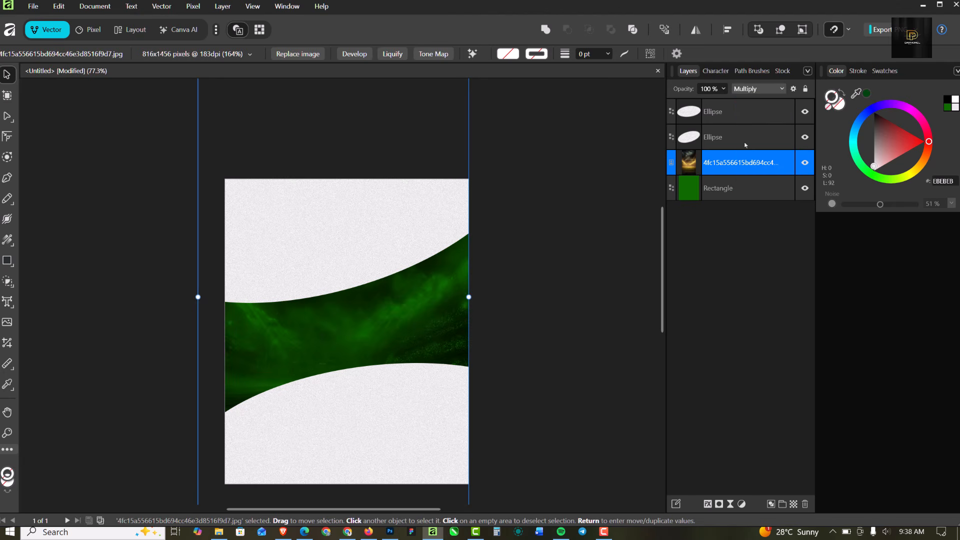
Step: Examine the green-tinted stadium band between the two ellipses up close and at full-page size
left_click(515, 225)
scroll(367, 300, "up", 3)
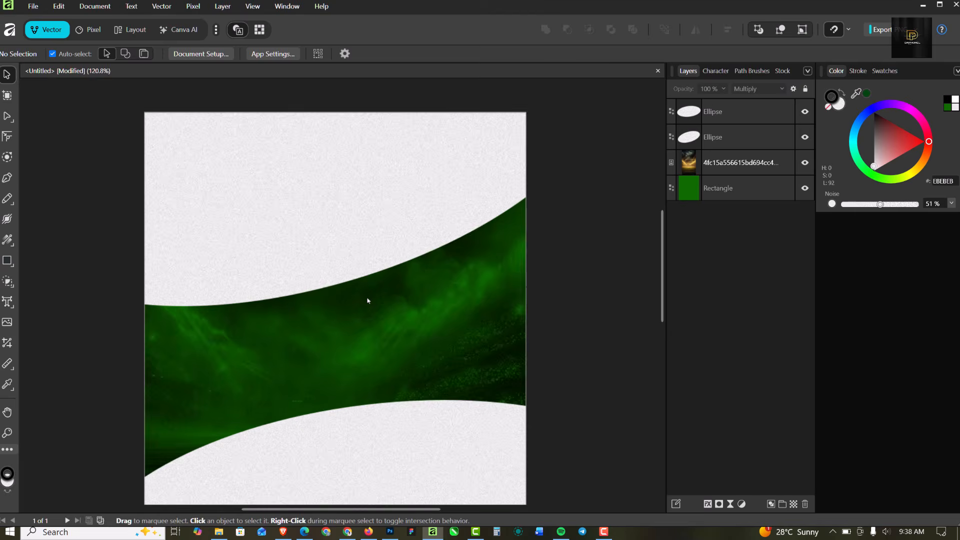
scroll(368, 300, "down", 3)
scroll(368, 302, "up", 1)
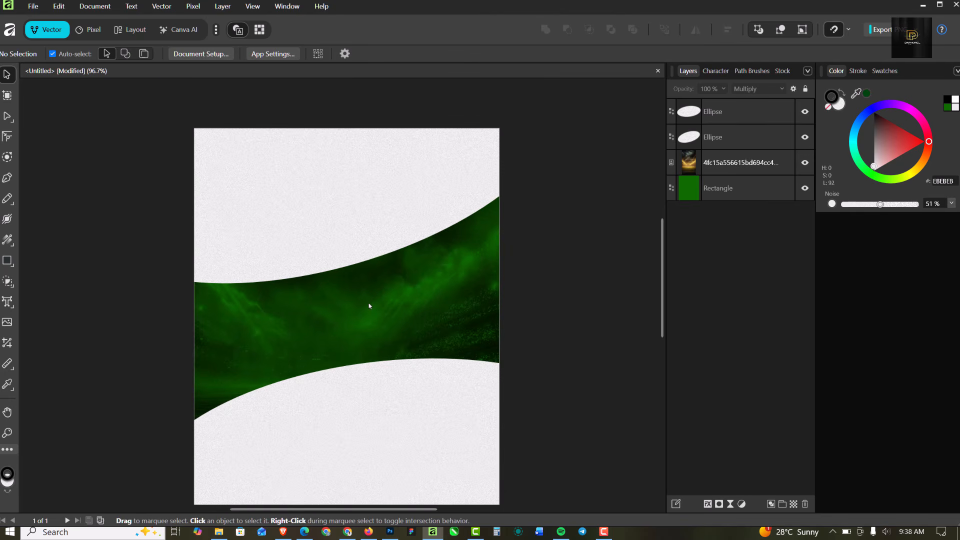
left_click(369, 306)
scroll(369, 306, "down", 1)
left_click(537, 203)
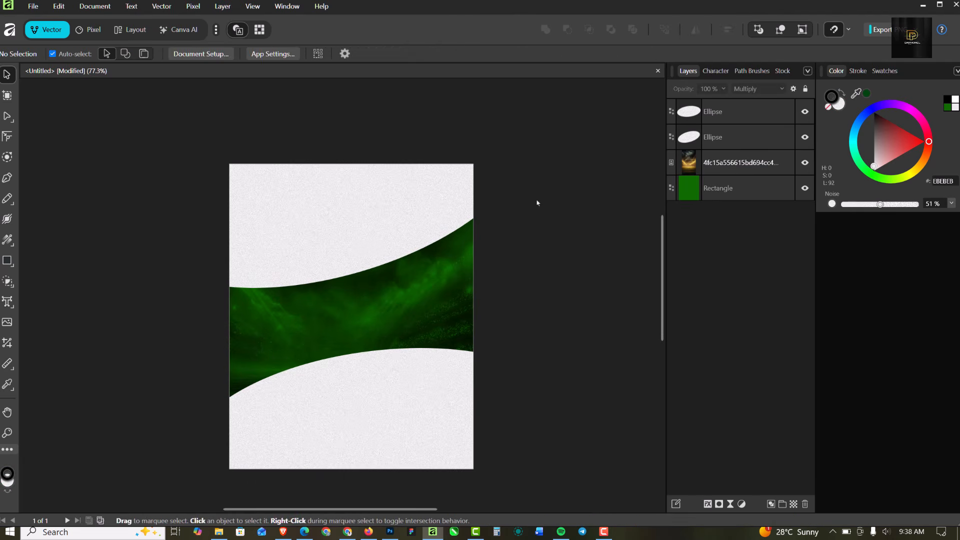
scroll(537, 202, "up", 1)
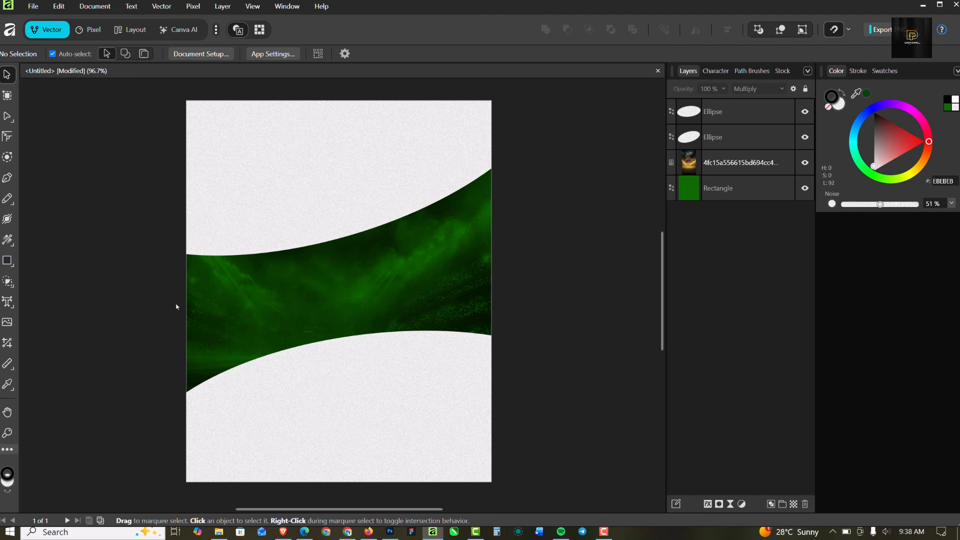
Step: Place the player cutout 1.png on the page, scale it to 85%, and position it over the green band
left_click(219, 532)
left_click_drag(129, 95, 333, 258)
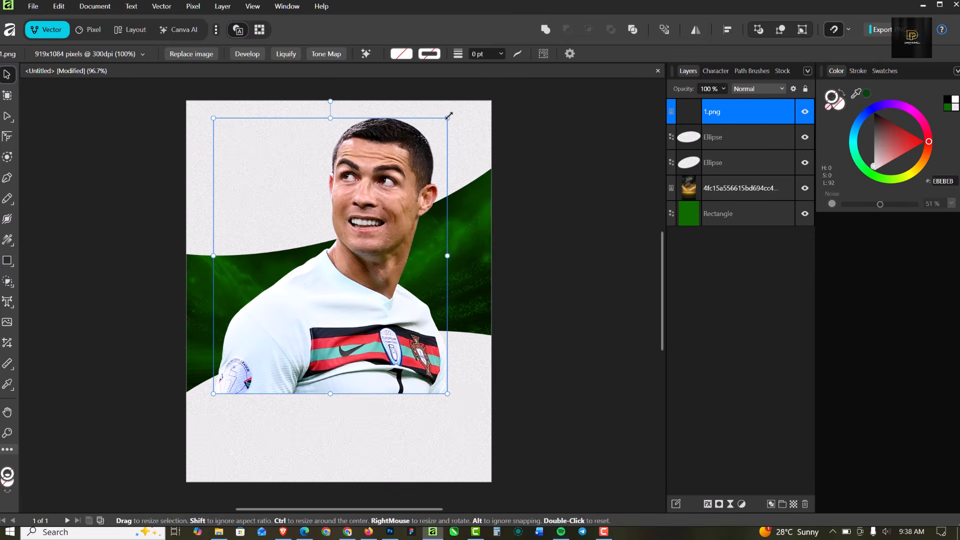
left_click_drag(449, 116, 413, 151)
mouse_move(371, 324)
left_mouse_down()
mouse_move(373, 301)
mouse_move(389, 304)
mouse_move(376, 325)
left_mouse_up()
Step: Rotate the lower ellipse clockwise so its curve slopes down on the page's right side
left_click(409, 425)
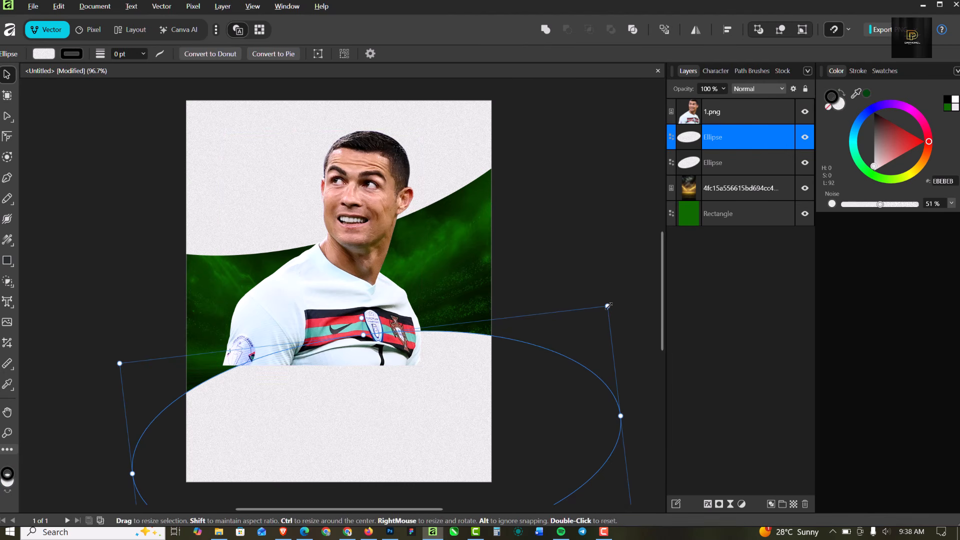
left_click_drag(614, 310, 619, 373)
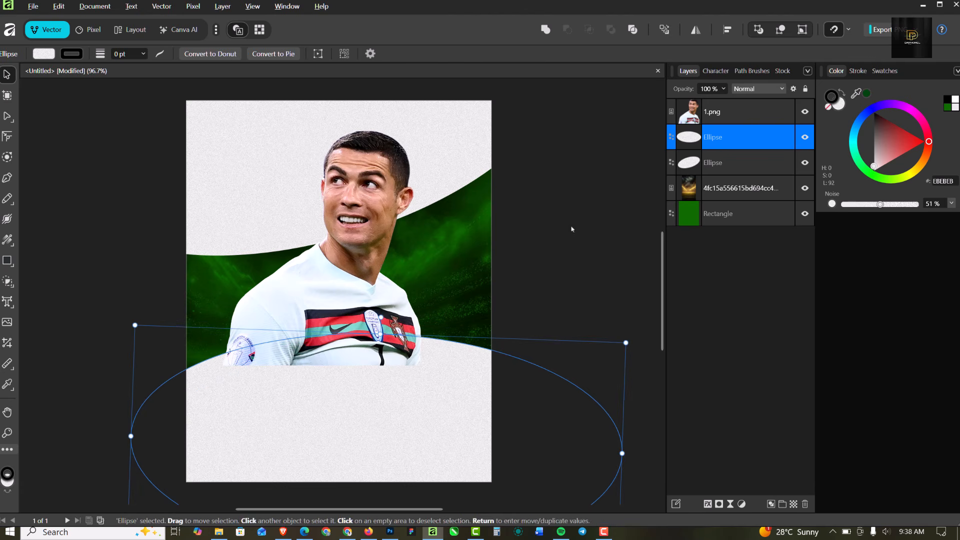
left_click(497, 292)
Step: Center the player image horizontally, a little lower on the page, and raise the upper ellipse slightly
left_click(383, 317)
left_click_drag(383, 316, 391, 324)
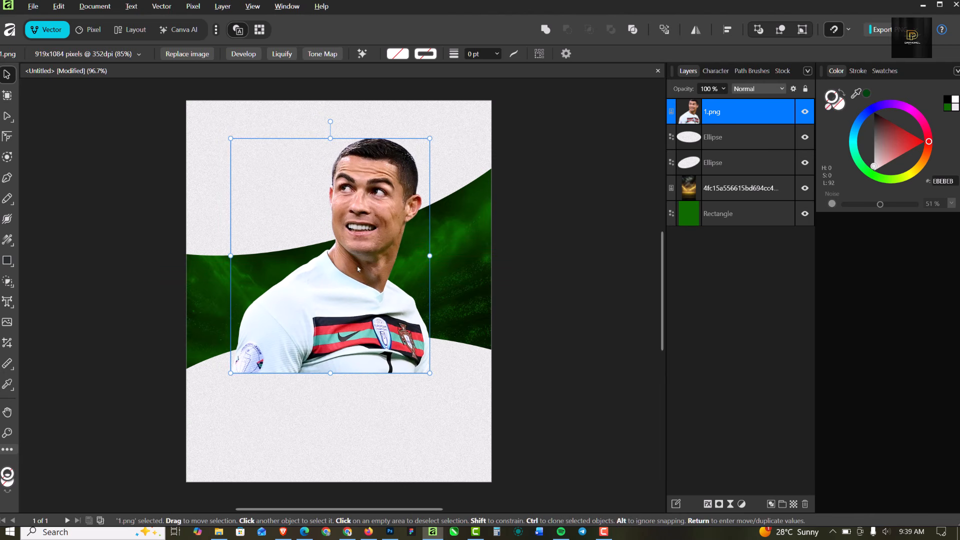
left_click(212, 122)
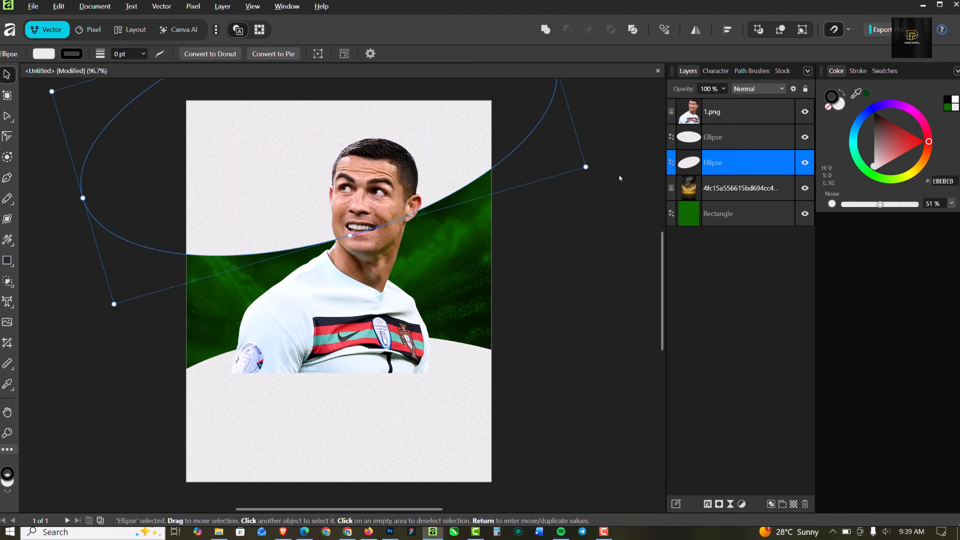
left_click_drag(390, 241, 391, 231)
Step: Add a mask to the player image and switch to the pixel editing workspace
left_click(360, 314)
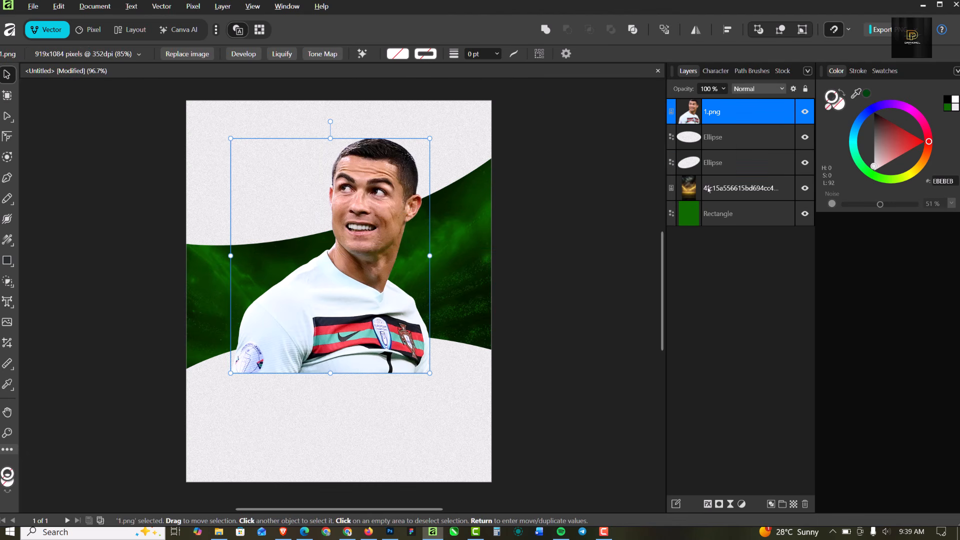
left_click(719, 504)
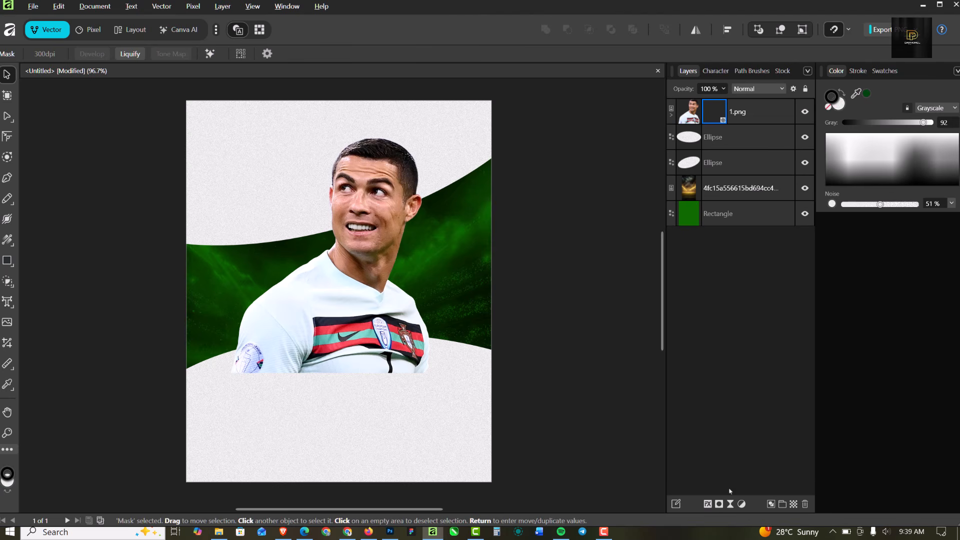
left_click(87, 30)
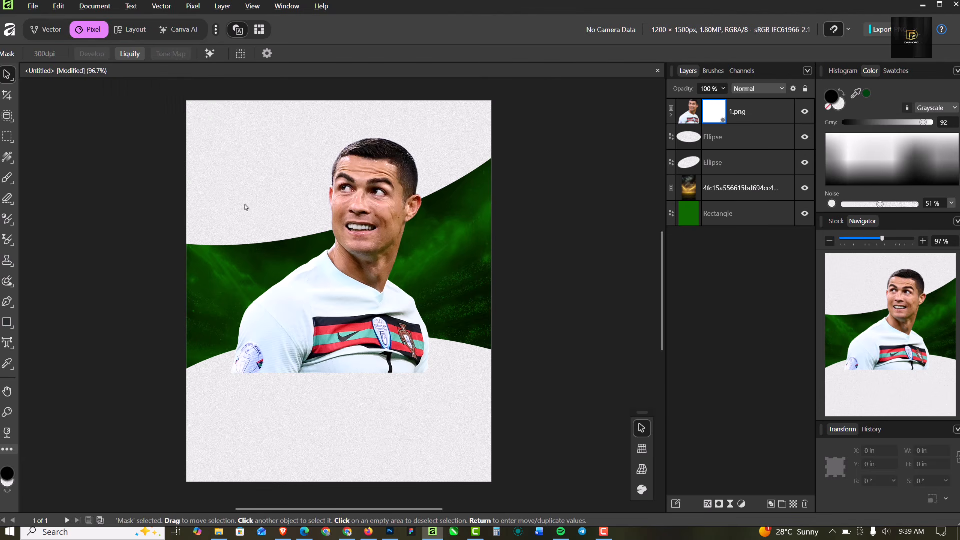
Step: Partly fade the player's lower torso by painting black on the mask with a 689 px Paint Brush at 61% opacity
left_click(7, 178)
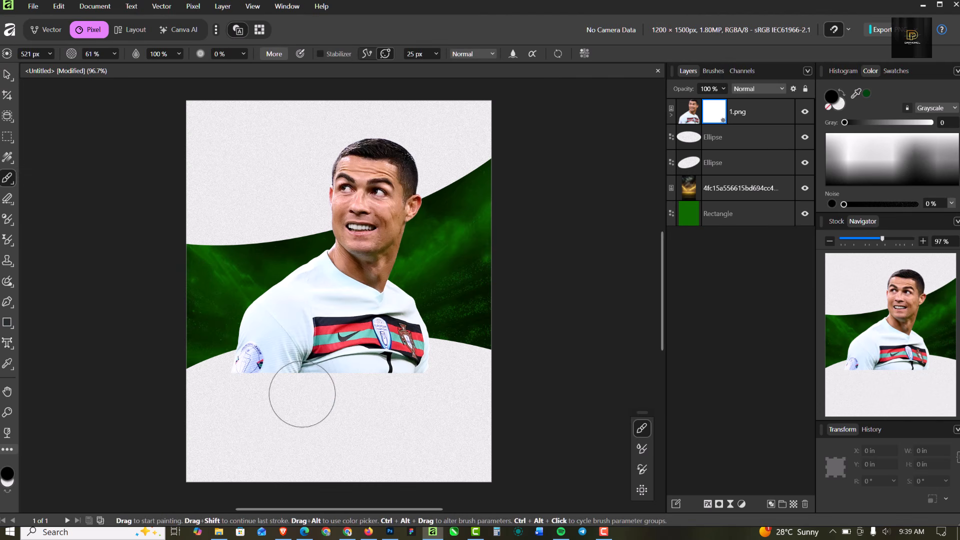
left_click_drag(328, 374, 317, 374)
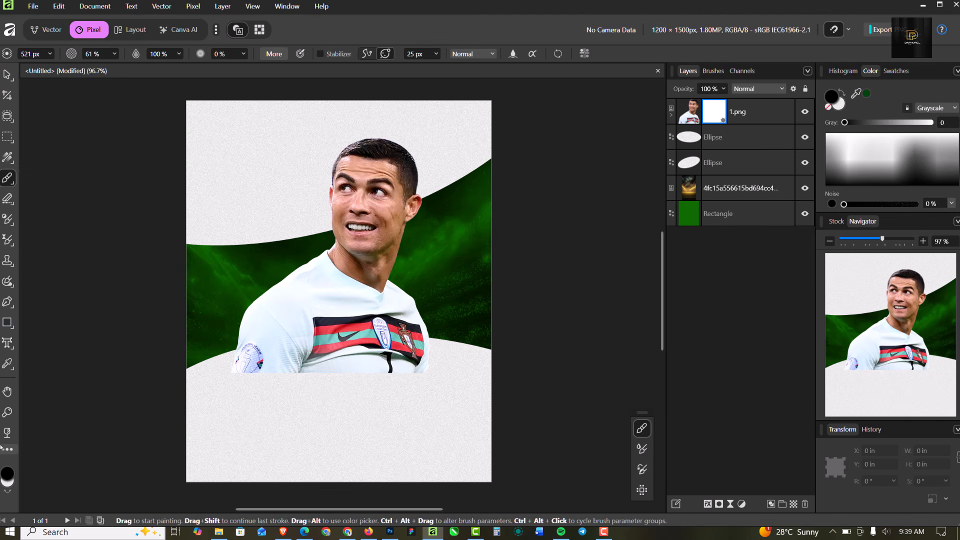
key("ctrl+z")
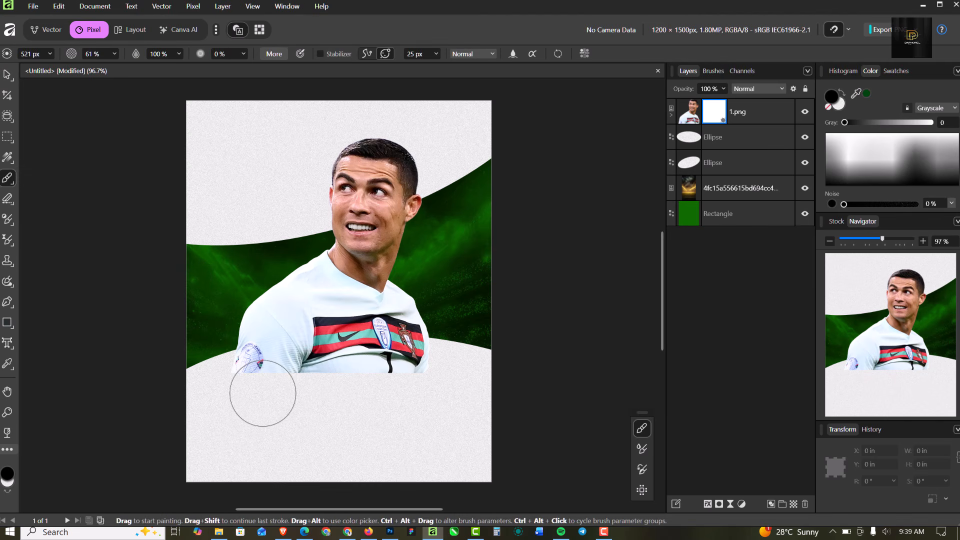
key("]")
mouse_move(247, 390)
left_mouse_down()
mouse_move(404, 398)
mouse_move(297, 413)
mouse_move(442, 400)
mouse_move(414, 390)
mouse_move(275, 396)
mouse_move(428, 391)
mouse_move(202, 411)
mouse_move(378, 399)
mouse_move(232, 396)
mouse_move(411, 399)
mouse_move(299, 395)
mouse_move(449, 393)
mouse_move(257, 397)
mouse_move(464, 375)
mouse_move(245, 385)
mouse_move(432, 380)
mouse_move(291, 391)
left_mouse_up()
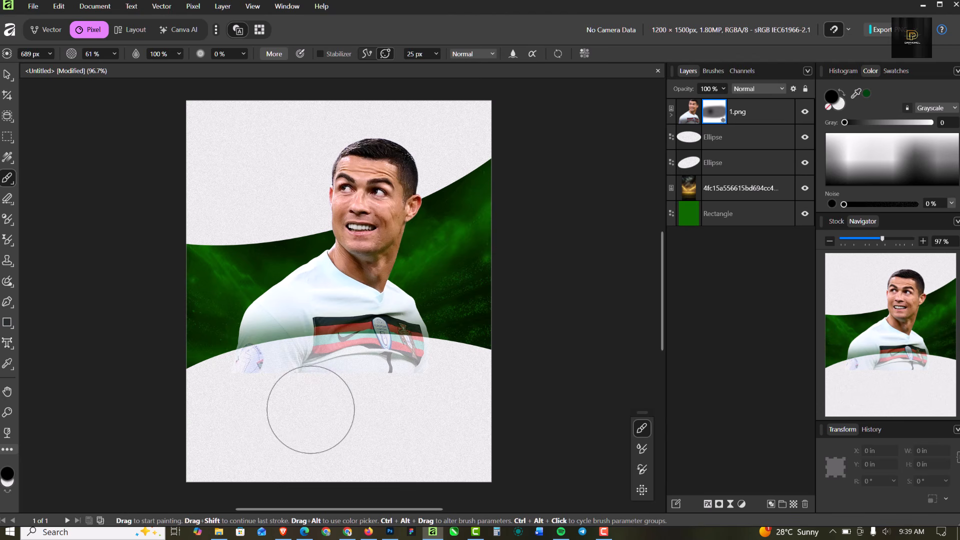
left_click(286, 326)
key("ctrl+z")
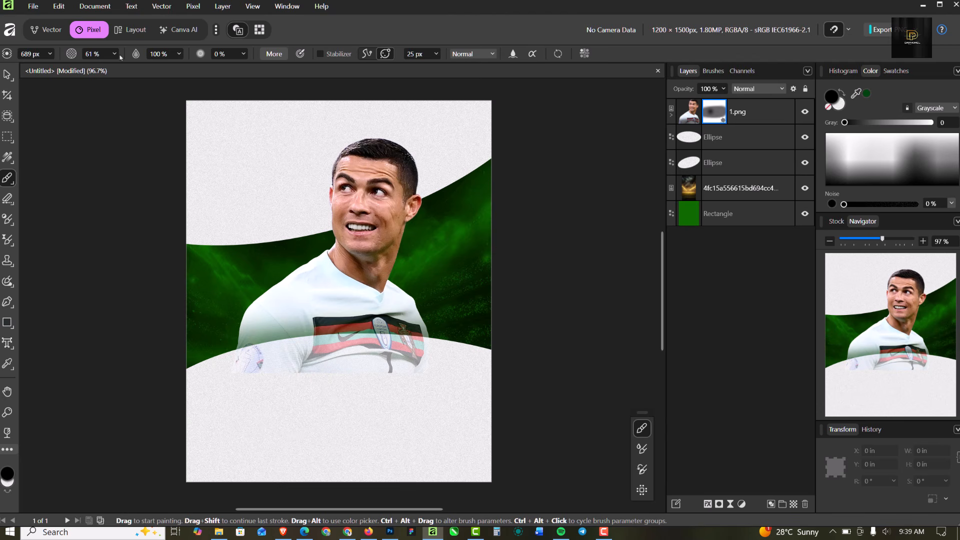
Step: Set the brush opacity to 82% and paint out the shirt below the lower ellipse's curve on the mask
left_click(116, 54)
left_click_drag(117, 66, 133, 71)
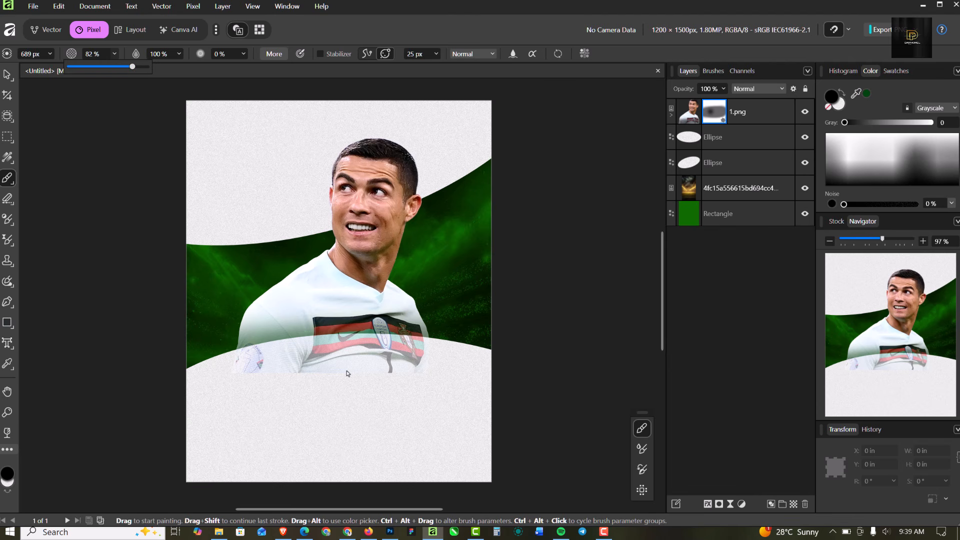
mouse_move(343, 385)
left_mouse_down()
mouse_move(455, 372)
mouse_move(263, 397)
mouse_move(336, 383)
mouse_move(387, 389)
mouse_move(225, 389)
mouse_move(486, 389)
mouse_move(273, 402)
mouse_move(454, 390)
mouse_move(444, 379)
mouse_move(317, 384)
mouse_move(459, 385)
mouse_move(373, 379)
mouse_move(437, 374)
mouse_move(307, 387)
mouse_move(411, 385)
mouse_move(226, 386)
mouse_move(377, 390)
mouse_move(445, 380)
mouse_move(357, 450)
left_mouse_up()
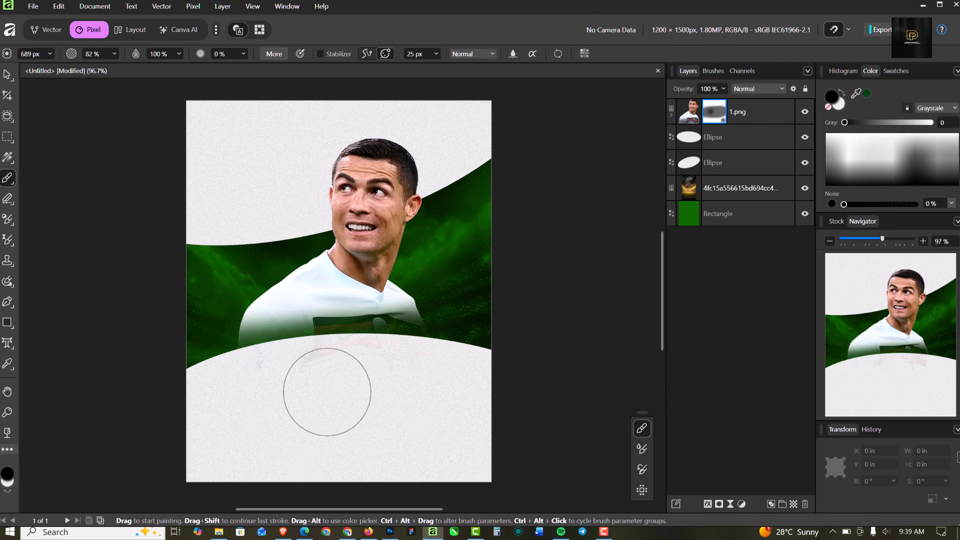
mouse_move(327, 392)
left_mouse_down()
mouse_move(248, 401)
mouse_move(238, 382)
mouse_move(353, 385)
mouse_move(310, 388)
left_mouse_up()
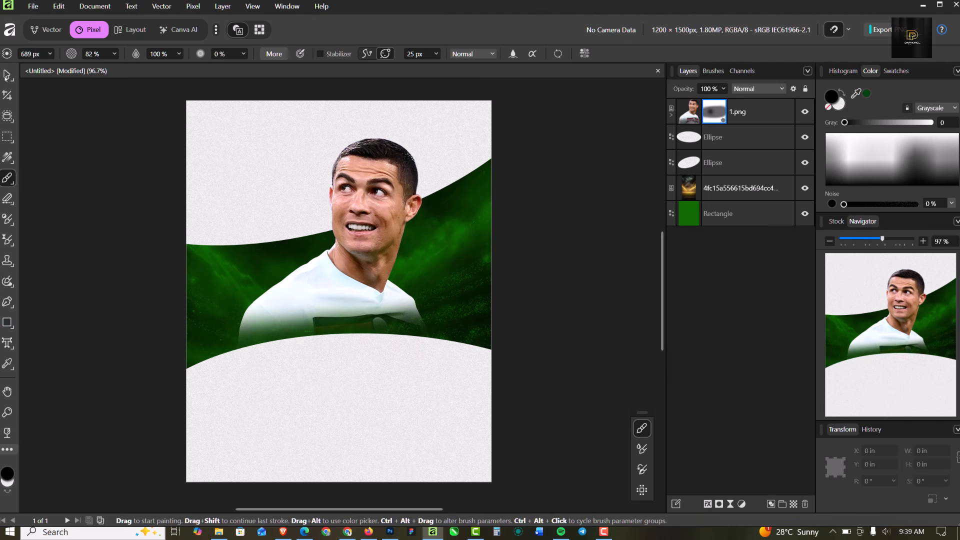
Step: Select the player image itself rather than its mask, open it in Develop, and dismiss the Assistant notice
left_click(7, 75)
left_click(363, 192)
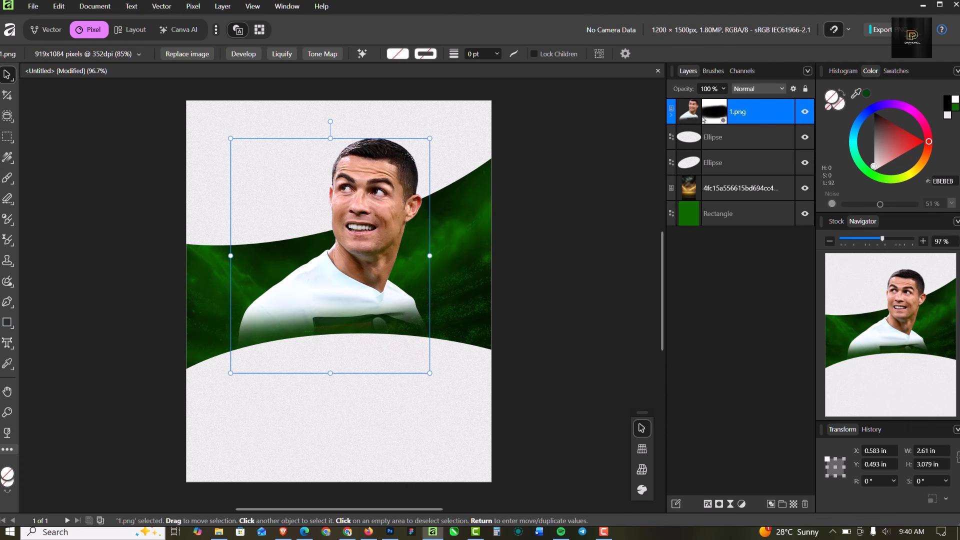
double_click(776, 113)
left_click(690, 115)
left_click(238, 55)
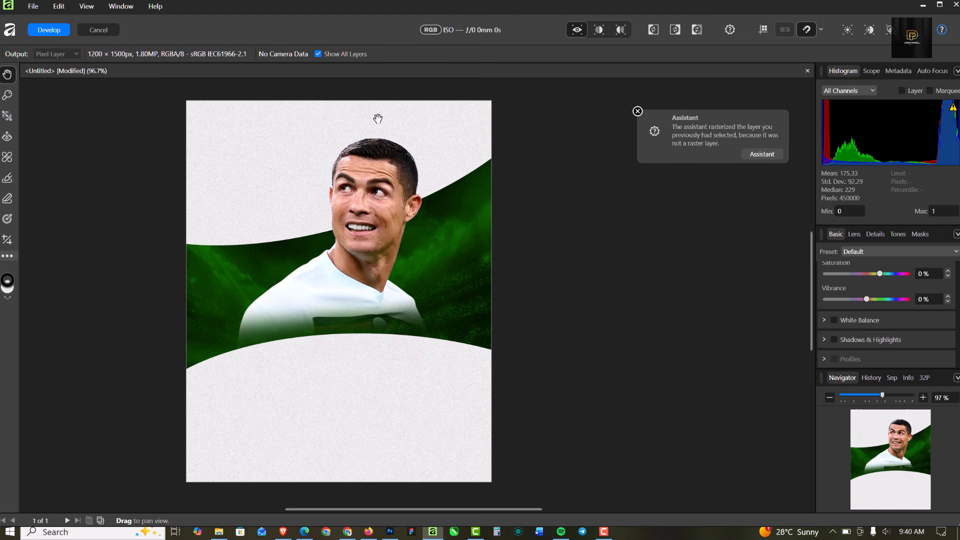
left_click(637, 111)
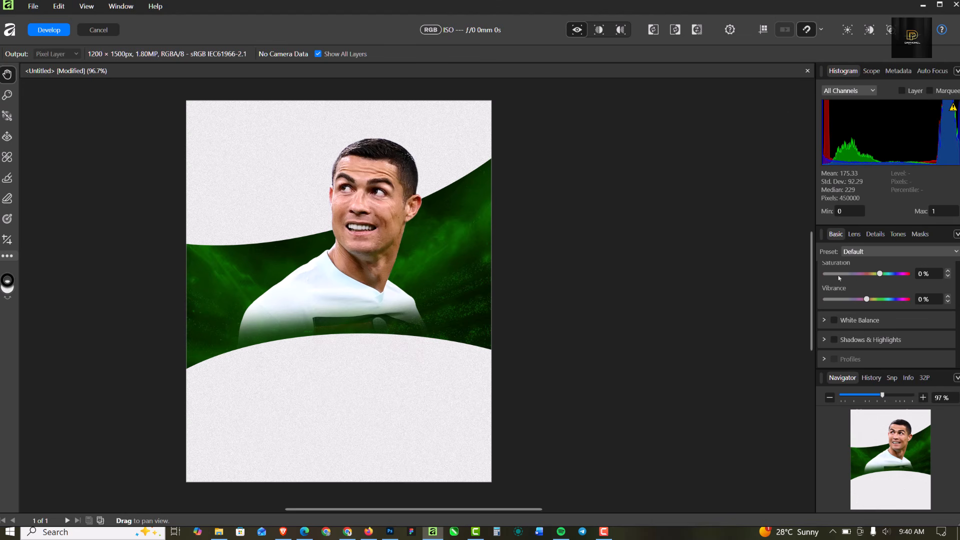
Step: Enable Detail Refinement on the player image with a 37% radius and a 71% amount
left_click(875, 234)
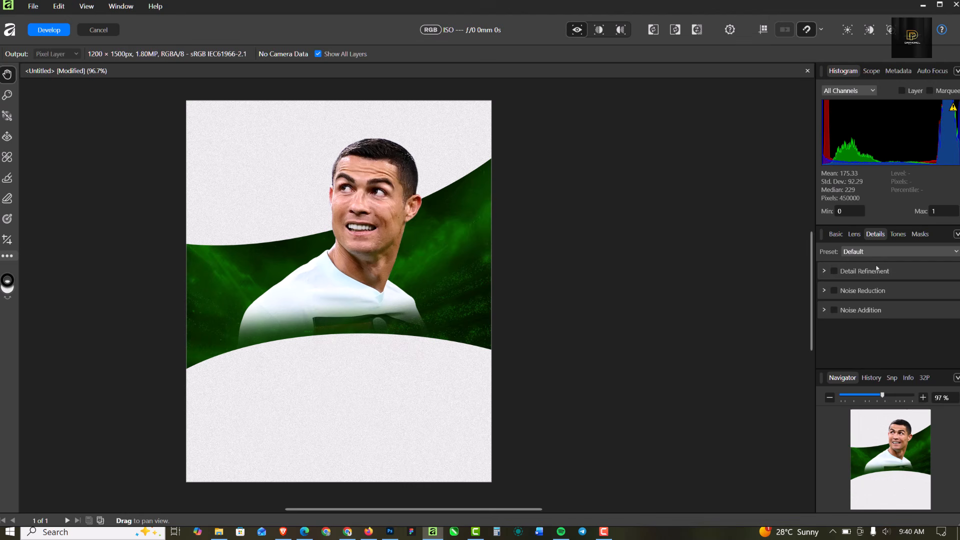
left_click(839, 277)
left_click_drag(827, 299, 884, 330)
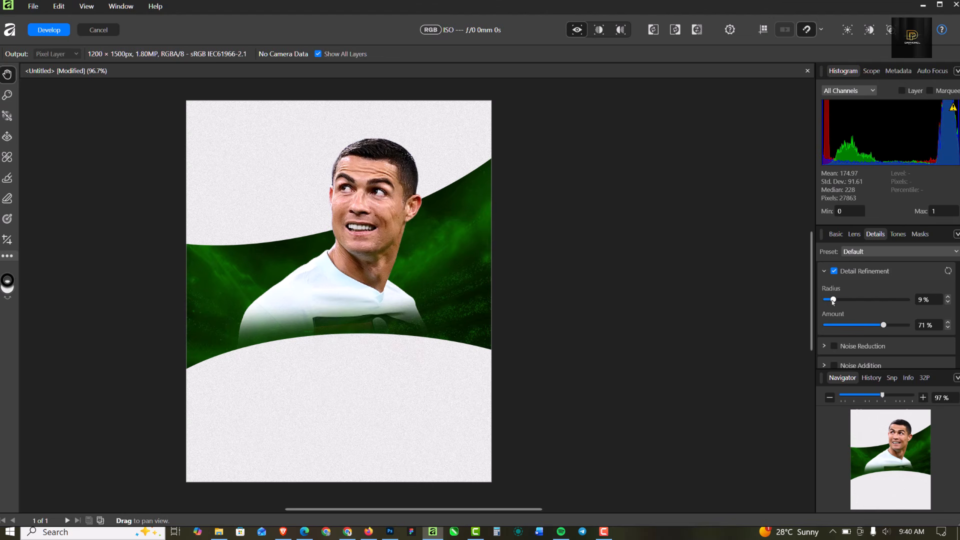
left_click_drag(833, 300, 857, 308)
Step: Enable Shadows & Highlights, lower the player image's shadows to about -72%, and raise its clarity to 61%
left_click(836, 234)
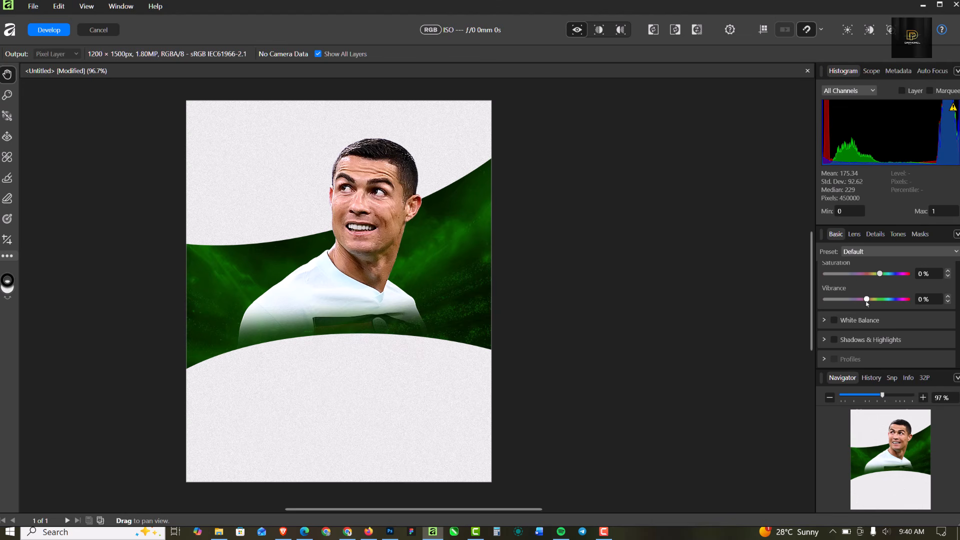
left_click(833, 342)
scroll(860, 302, "down", 2)
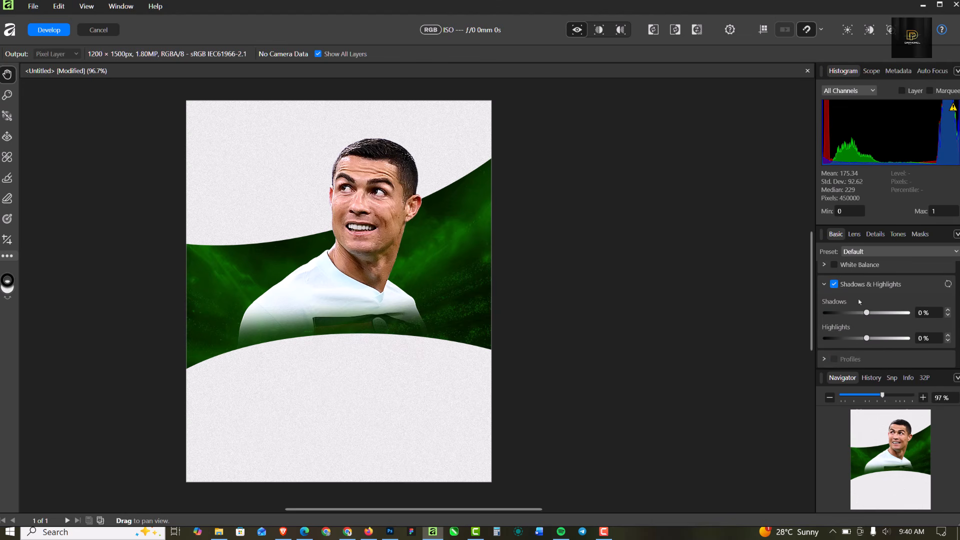
left_click_drag(867, 314, 841, 316)
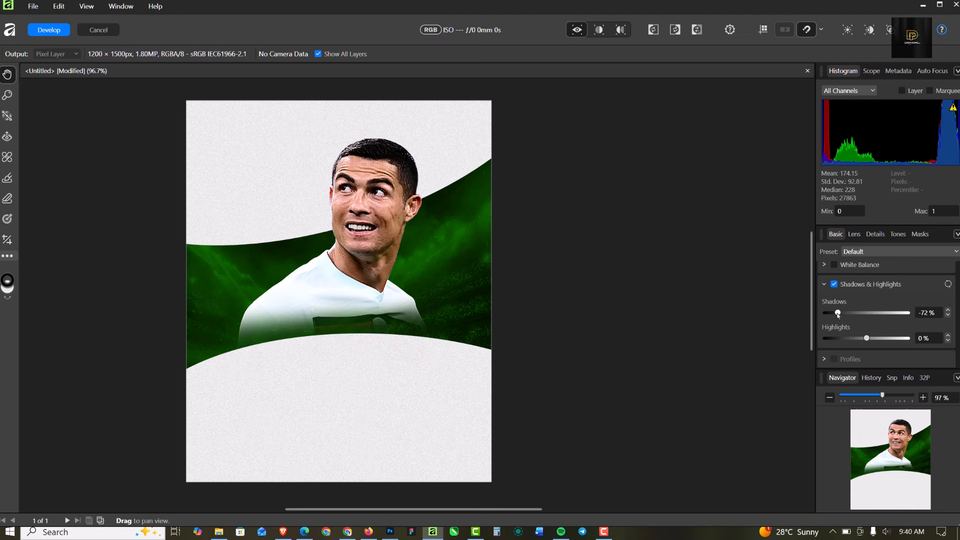
scroll(852, 315, "up", 5)
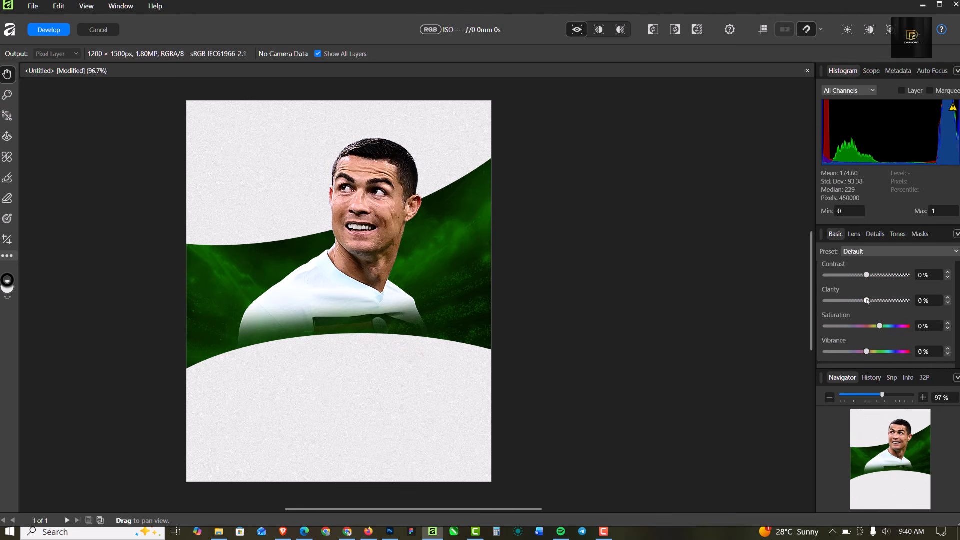
left_click_drag(869, 301, 891, 300)
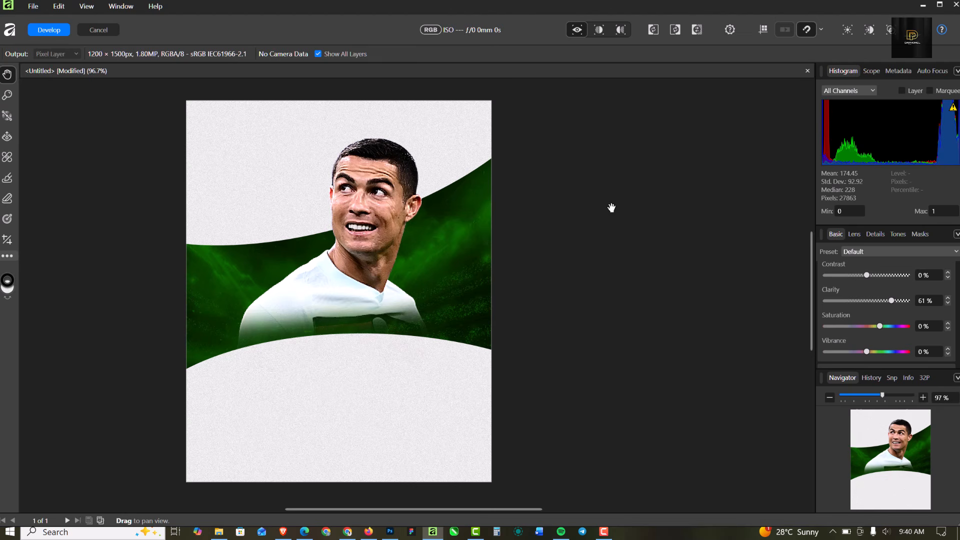
Step: Raise the player image's vibrance slightly and apply the Develop adjustments
scroll(880, 280, "up", 6)
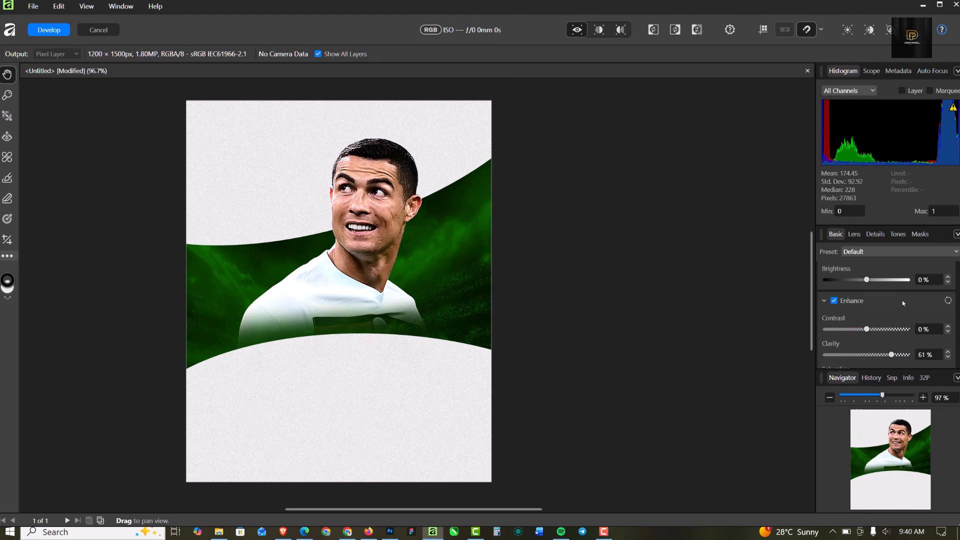
left_click(878, 239)
scroll(885, 330, "down", 1)
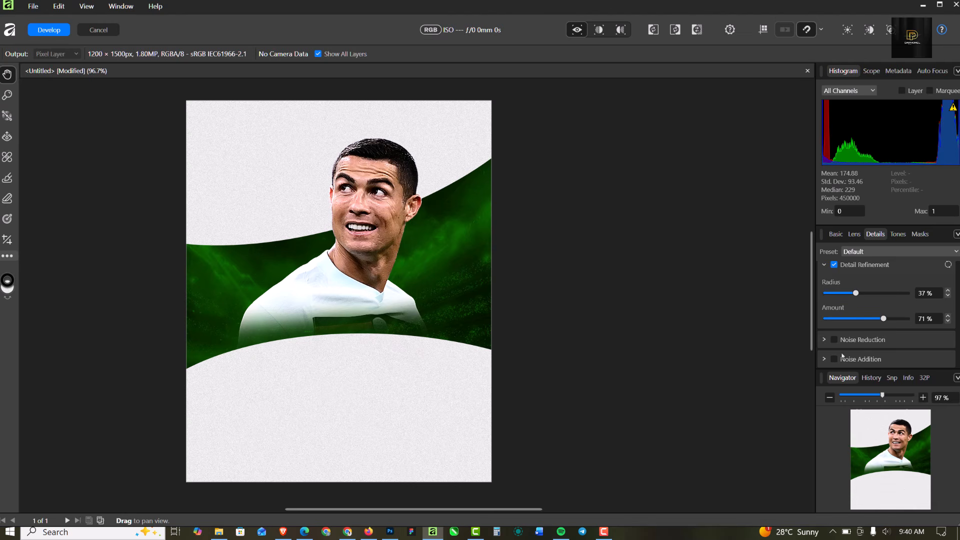
left_click(836, 234)
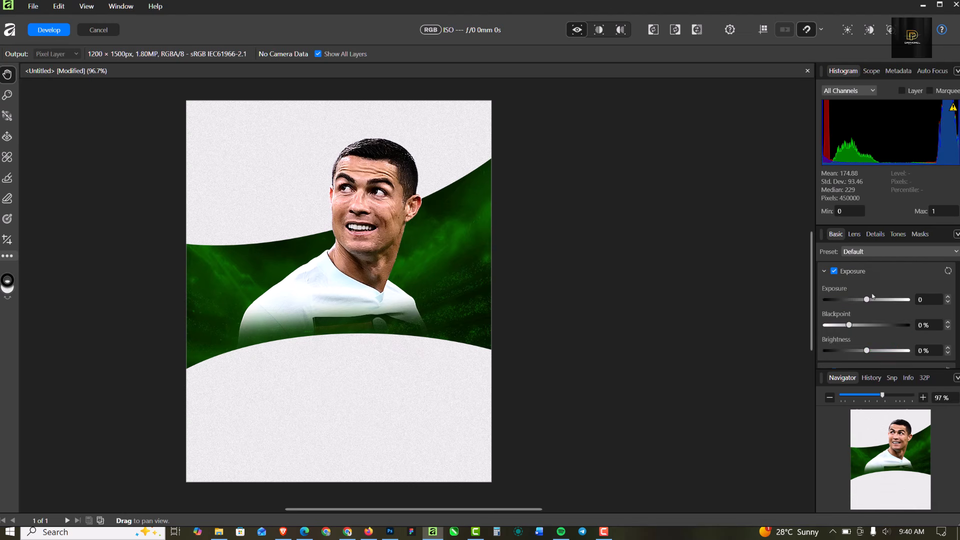
scroll(879, 311, "down", 3)
scroll(879, 310, "down", 2)
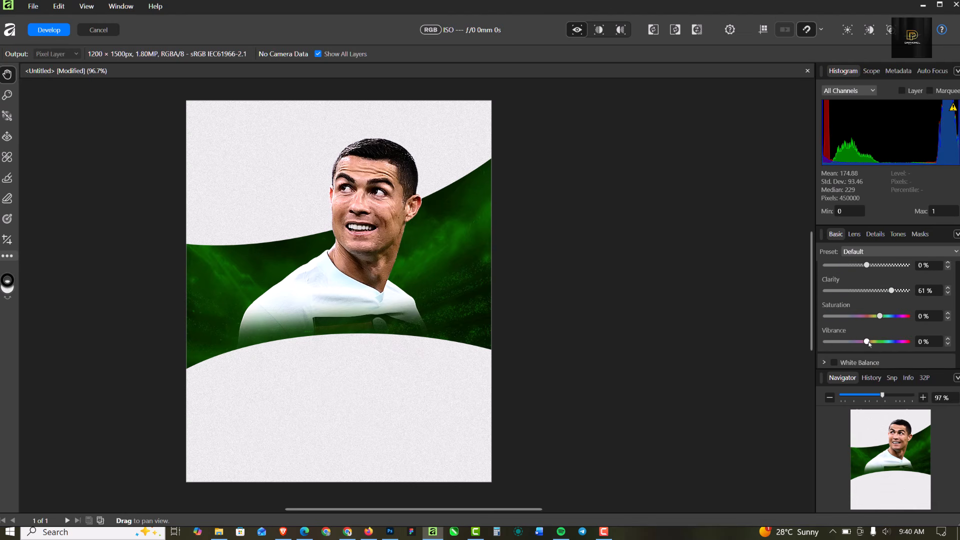
left_click_drag(866, 341, 875, 341)
left_click(49, 30)
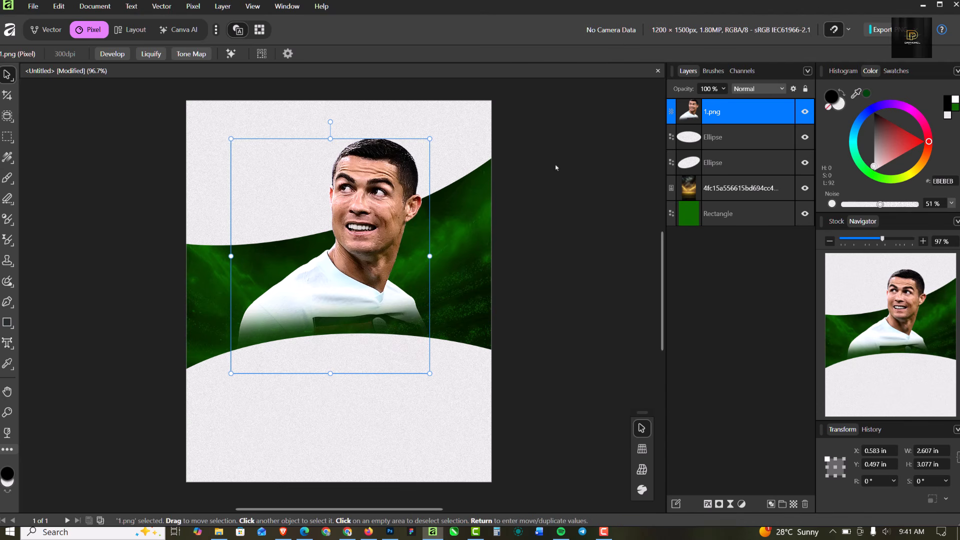
Step: Place 2.png from the CR7 folder, scale it to about 0.97 × 2.16 in, and position it over the portrait's chest and lower curve
left_click(219, 532)
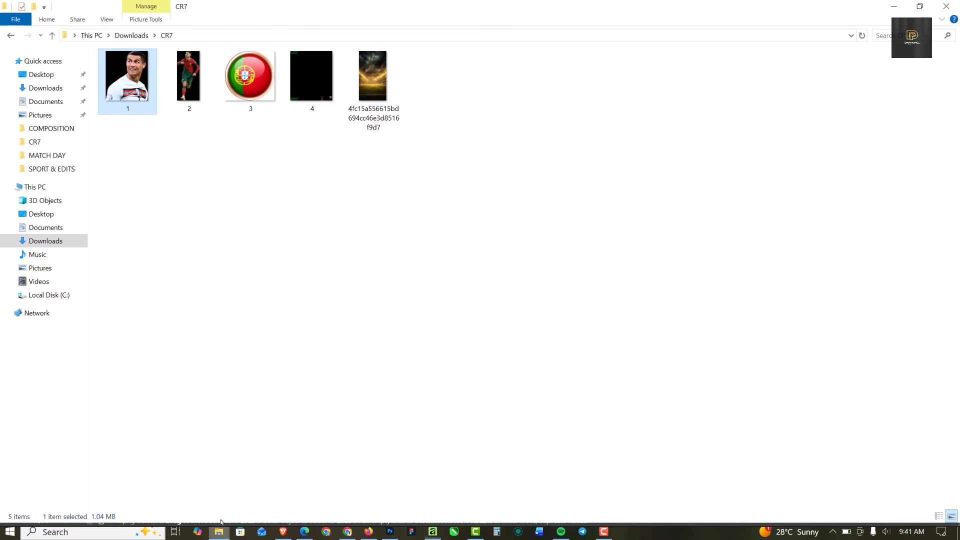
left_click(211, 65)
left_click_drag(199, 70, 359, 334)
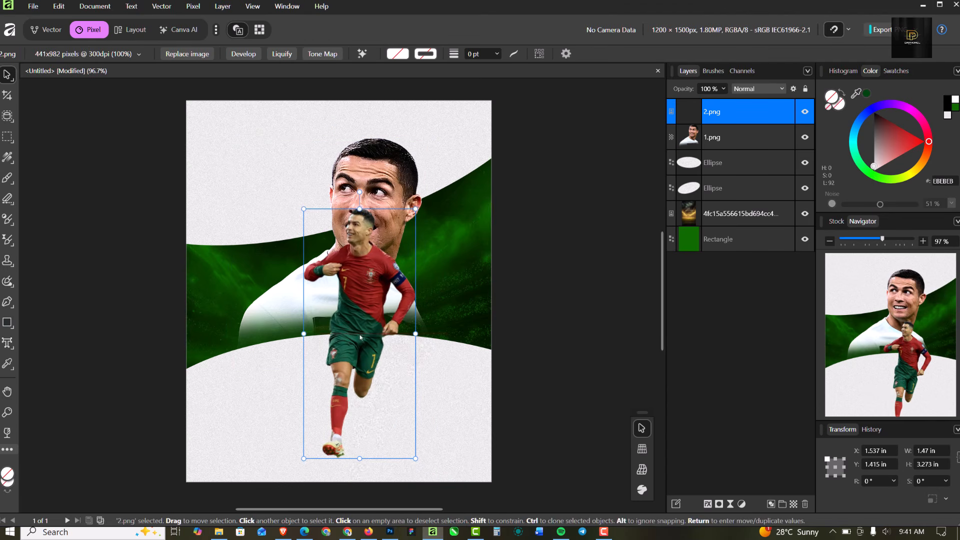
left_click_drag(415, 210, 373, 307)
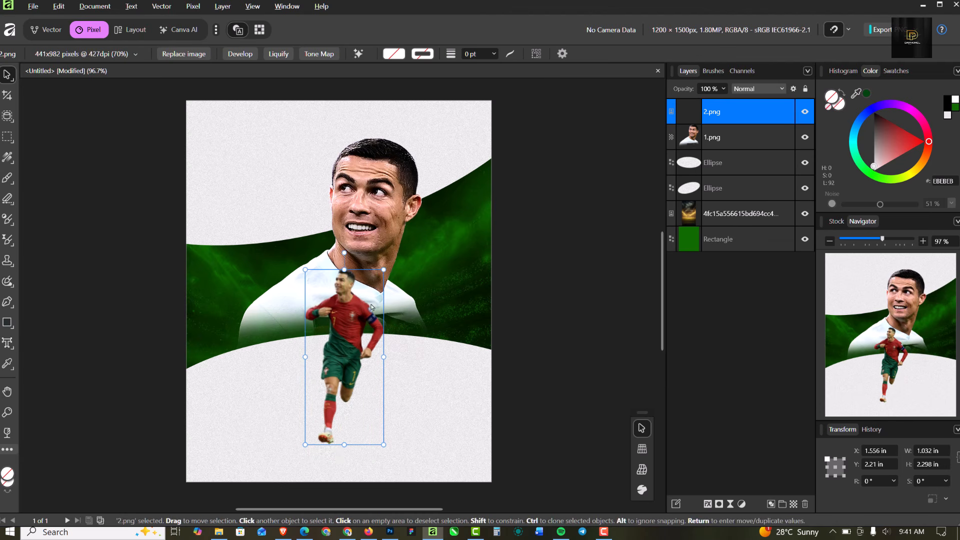
left_click_drag(383, 270, 382, 274)
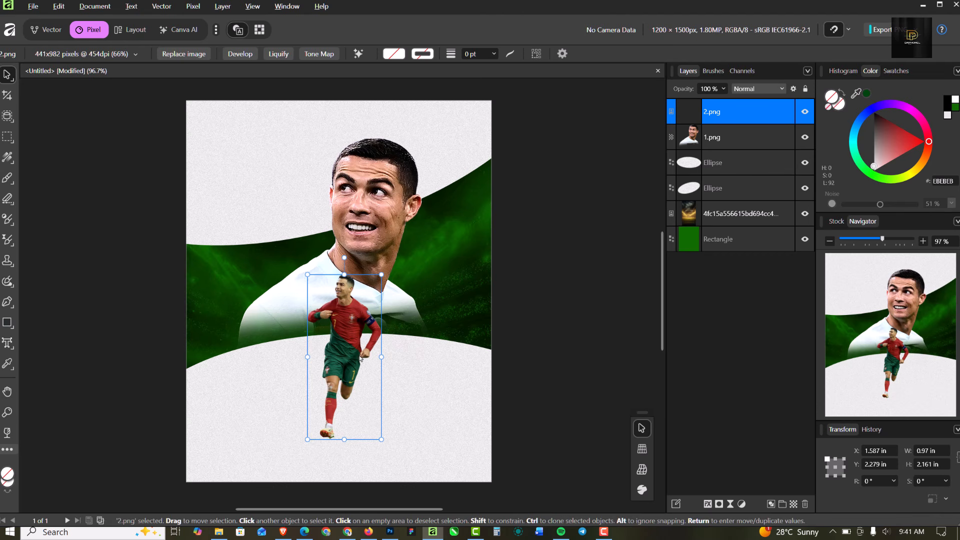
left_click_drag(361, 360, 365, 361)
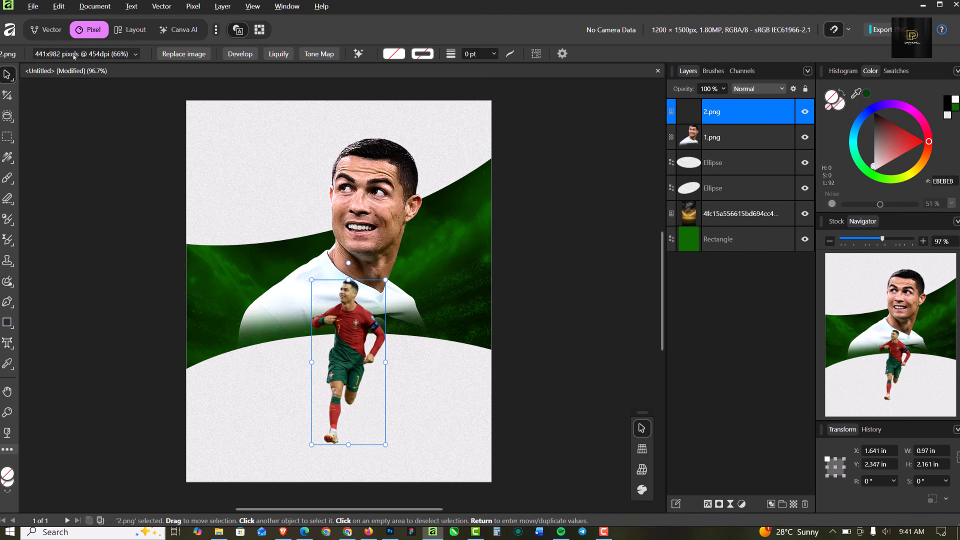
Step: Open the full-body player image in Develop and enable Detail Refinement with a 9% radius and a 63% amount
left_click(237, 57)
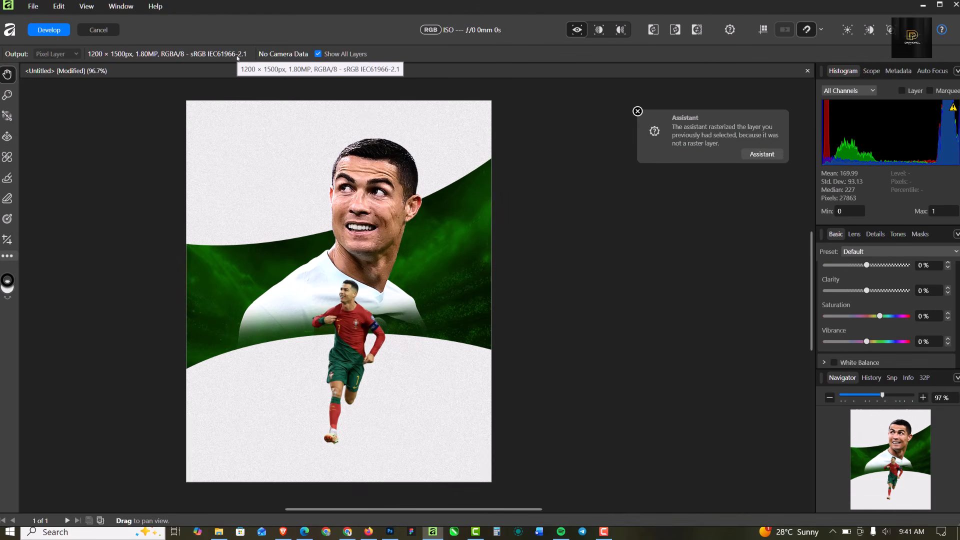
left_click(875, 234)
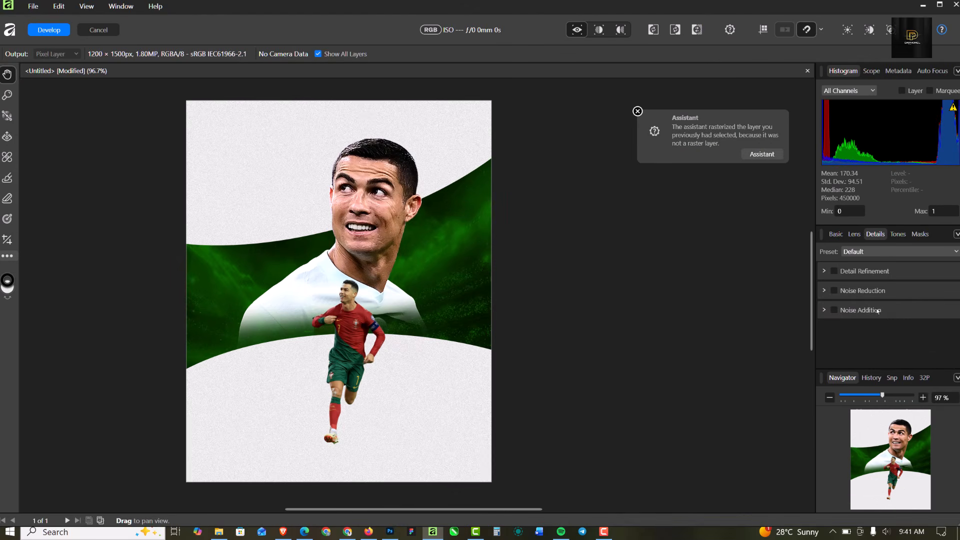
left_click(834, 272)
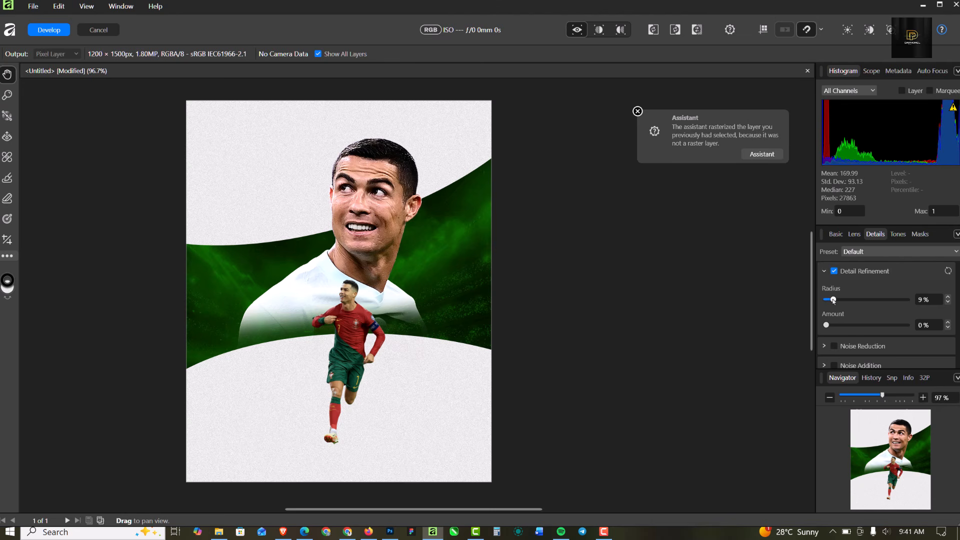
left_click_drag(828, 325, 876, 326)
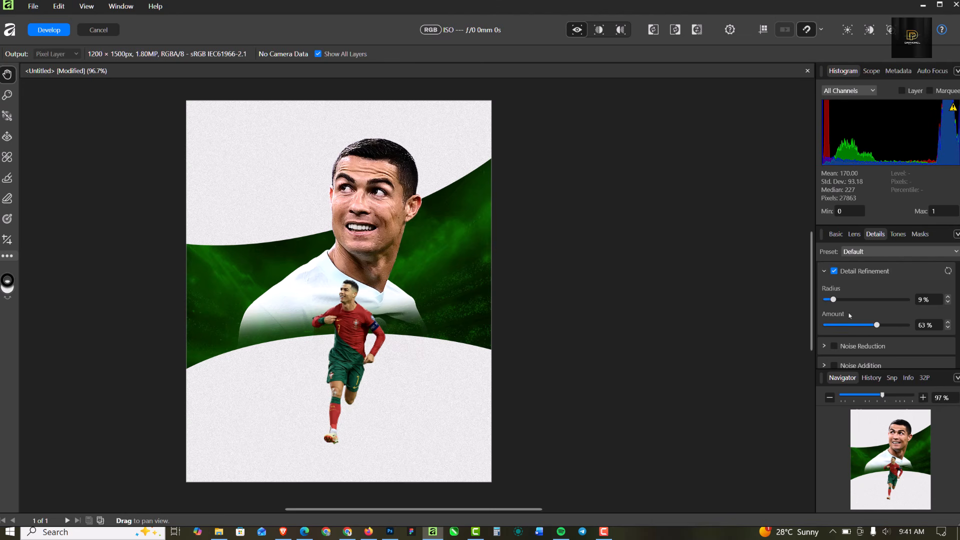
Step: Raise the full-body player image's clarity to 39% in the basic Develop adjustments
left_click(836, 234)
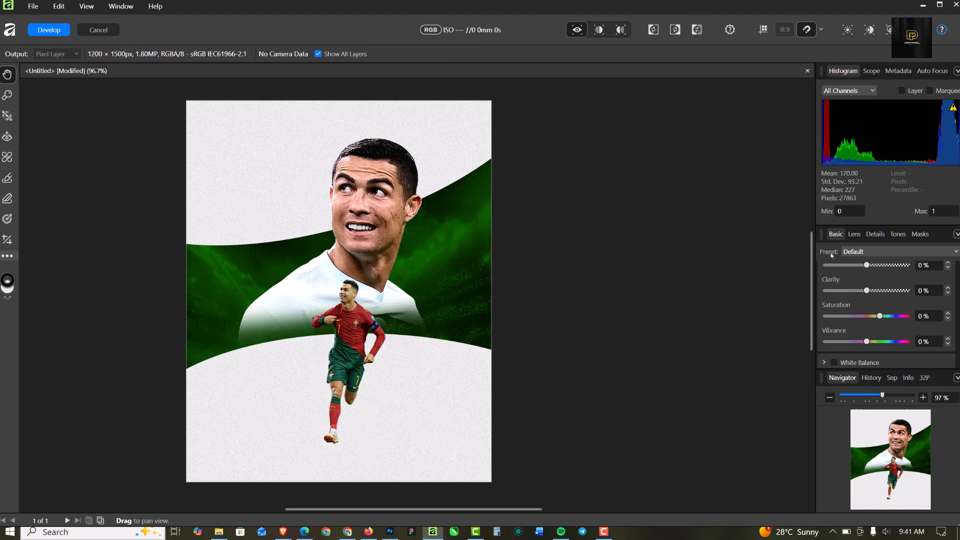
scroll(870, 320, "down", 1)
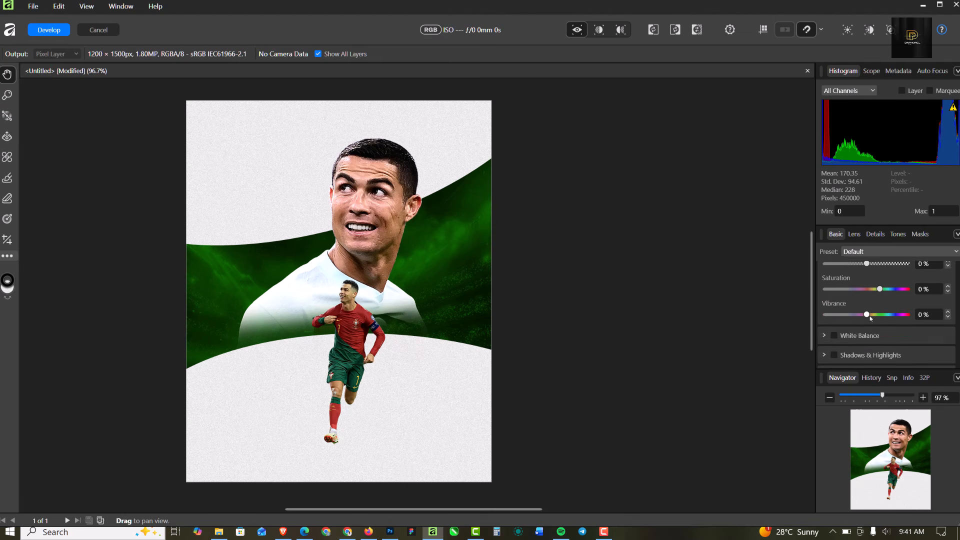
scroll(870, 305, "up", 1)
left_click_drag(869, 292, 884, 293)
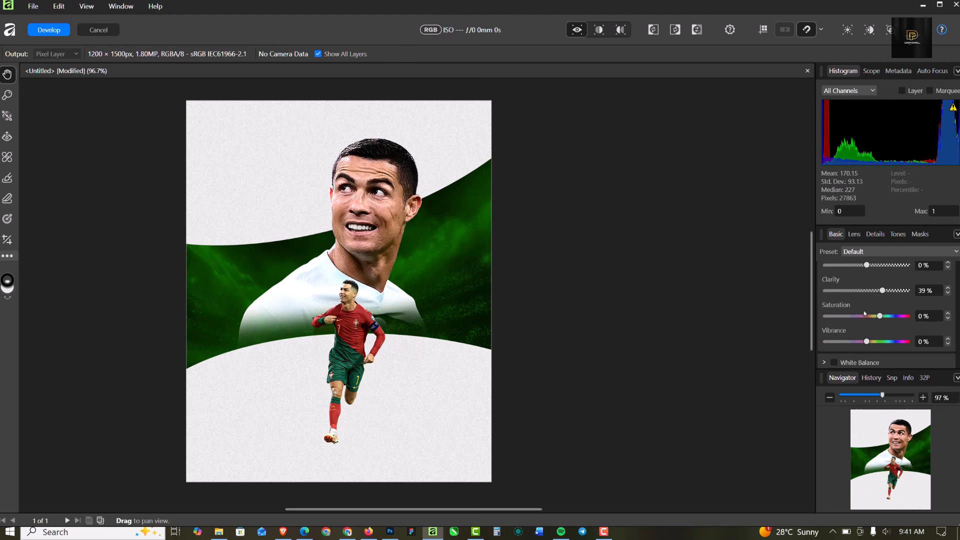
Step: Enable Shadows & Highlights for the full-body player, lower shadows to -50%, and raise highlights slightly
scroll(866, 314, "down", 1)
left_click(834, 355)
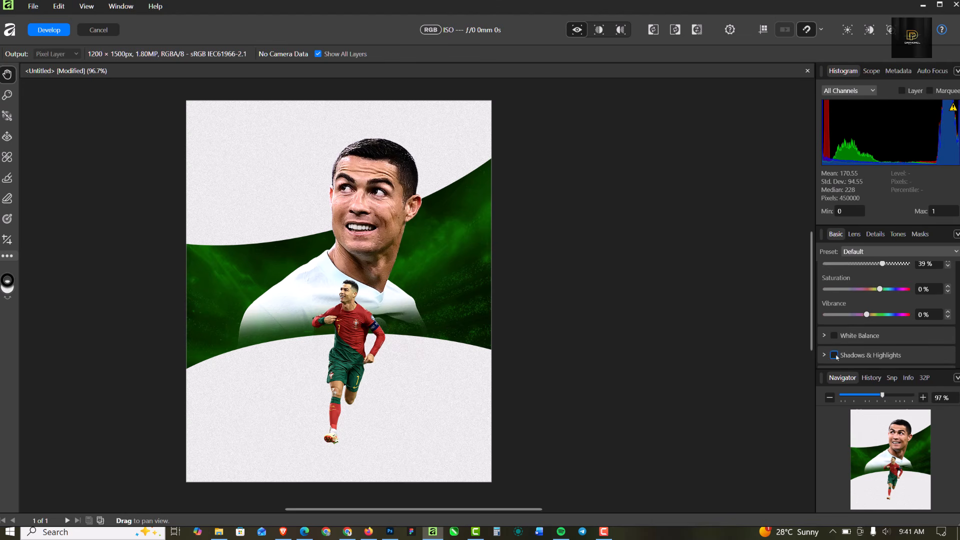
scroll(840, 353, "down", 2)
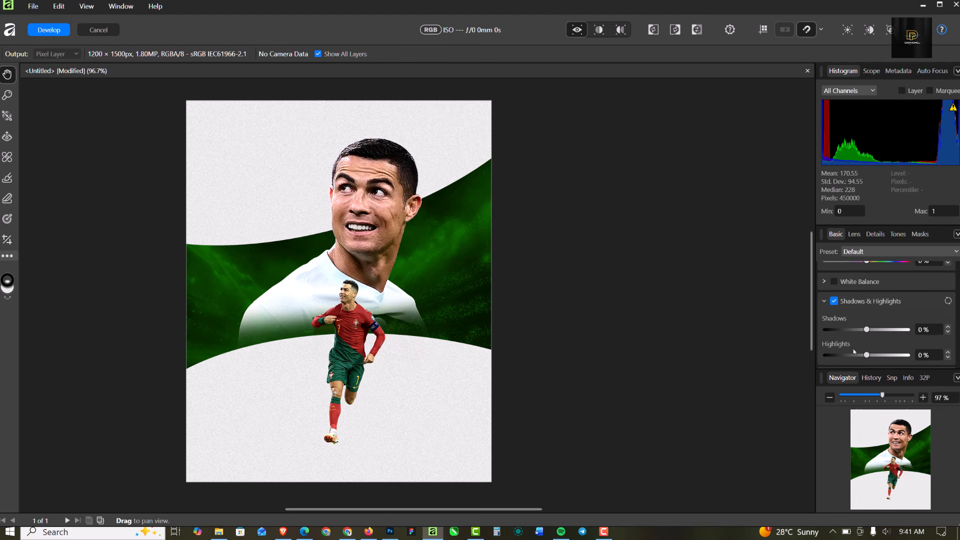
left_click_drag(867, 330, 845, 334)
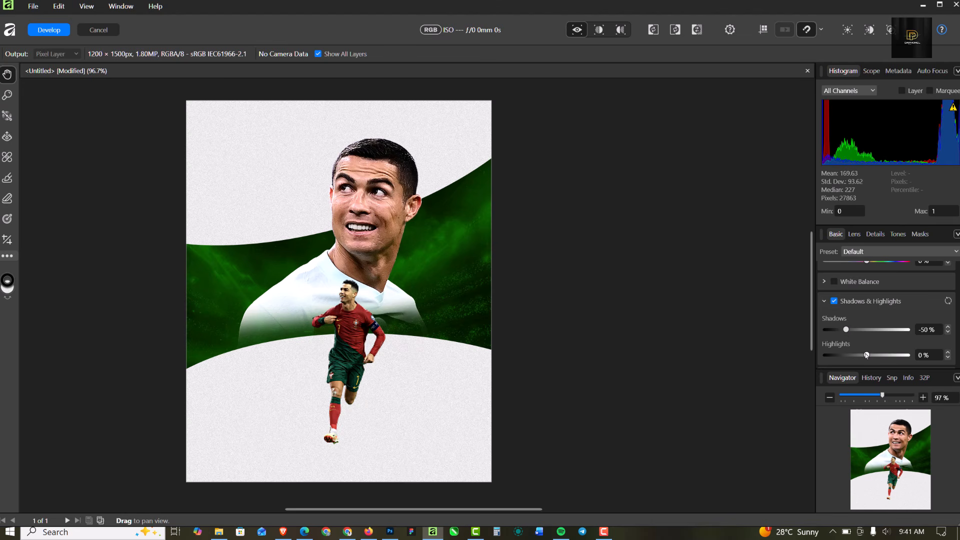
left_click_drag(871, 356, 874, 356)
Step: Set the full-body player's vibrance to 5% and contrast to about 11%, and apply the Develop adjustments
scroll(888, 322, "up", 1)
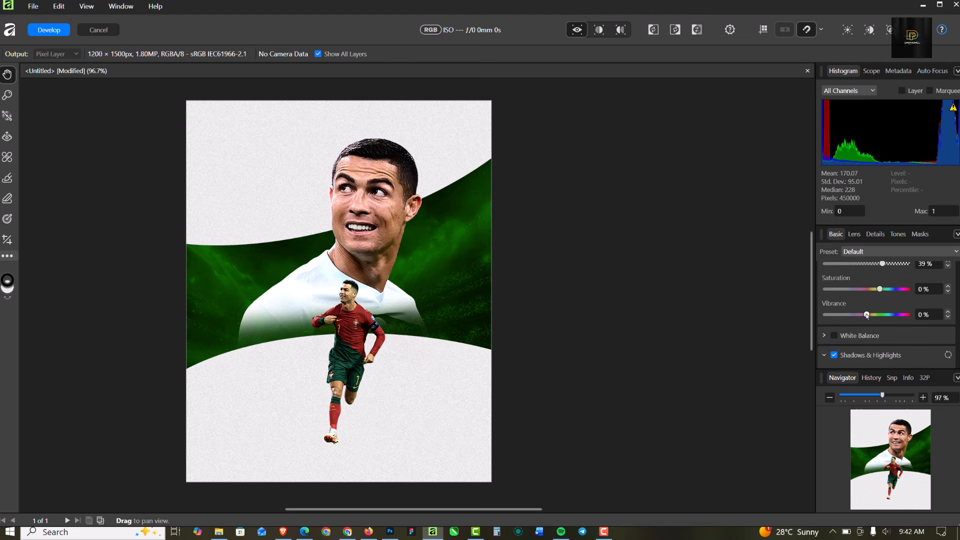
scroll(873, 310, "up", 1)
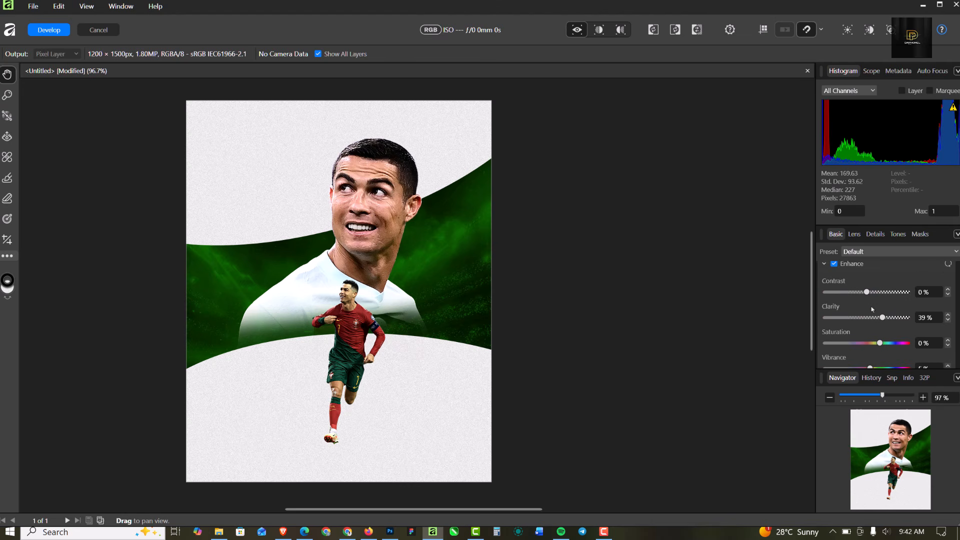
mouse_move(867, 292)
left_mouse_down()
mouse_move(883, 294)
mouse_move(876, 296)
left_mouse_up()
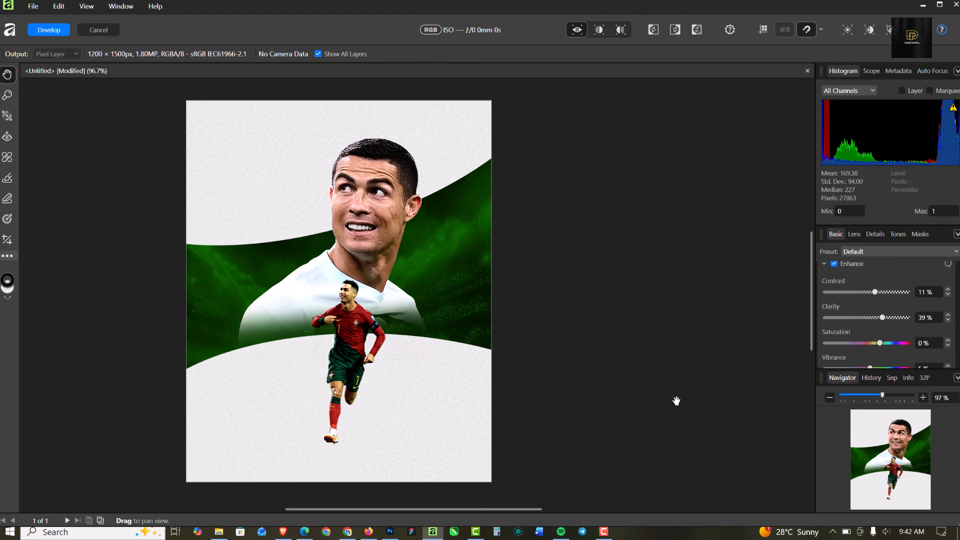
left_click_drag(875, 295, 873, 294)
left_click(61, 31)
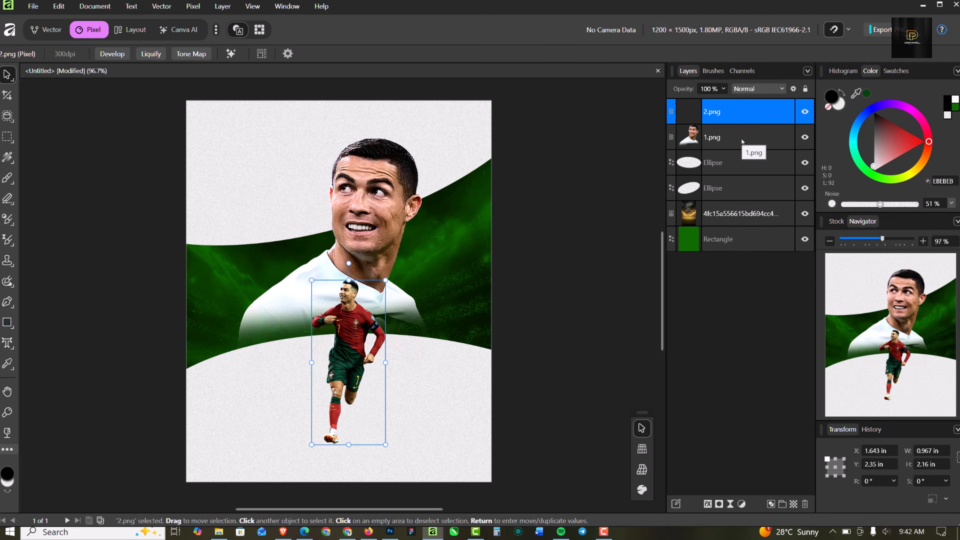
Step: Group the portrait and full-body player images and shift the group slightly left to about X 0.476 in
left_click(742, 141, "shift")
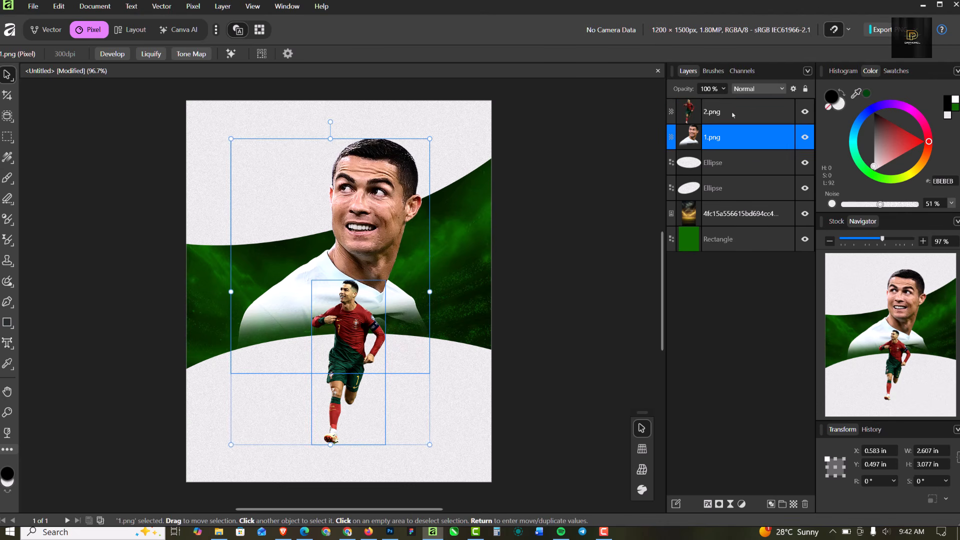
key("ctrl+g")
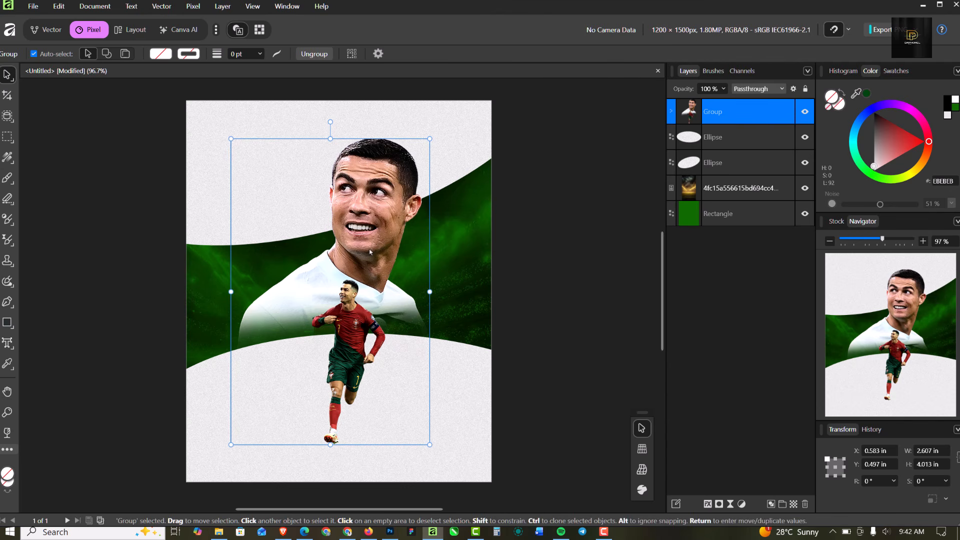
left_click_drag(370, 252, 362, 251)
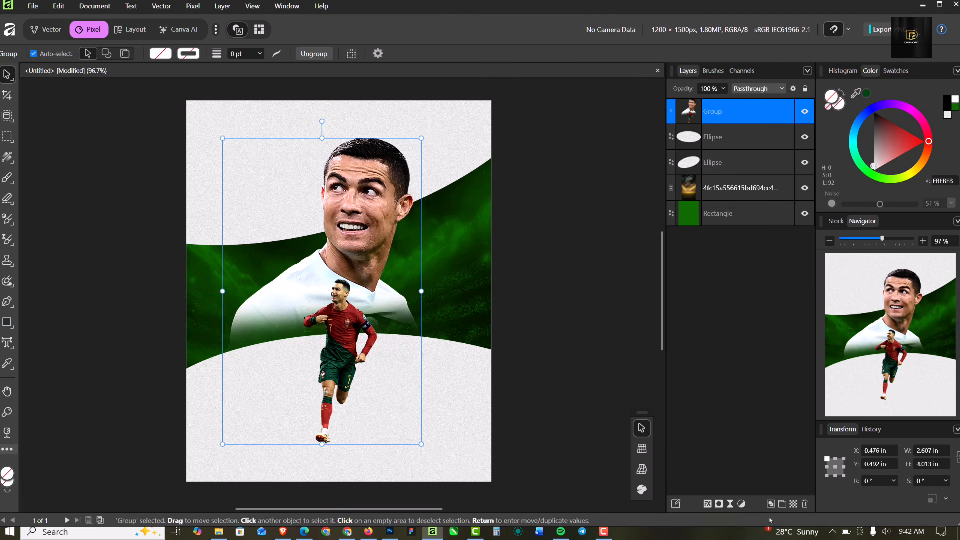
Step: Add a Color Balance adjustment above the player group and shift its midtones slightly toward red and green
left_click(742, 504)
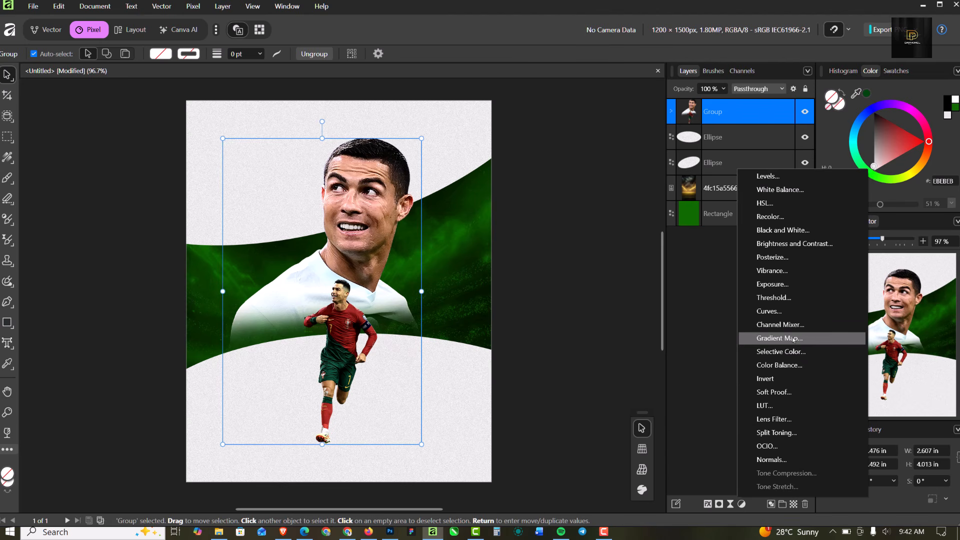
left_click(803, 365)
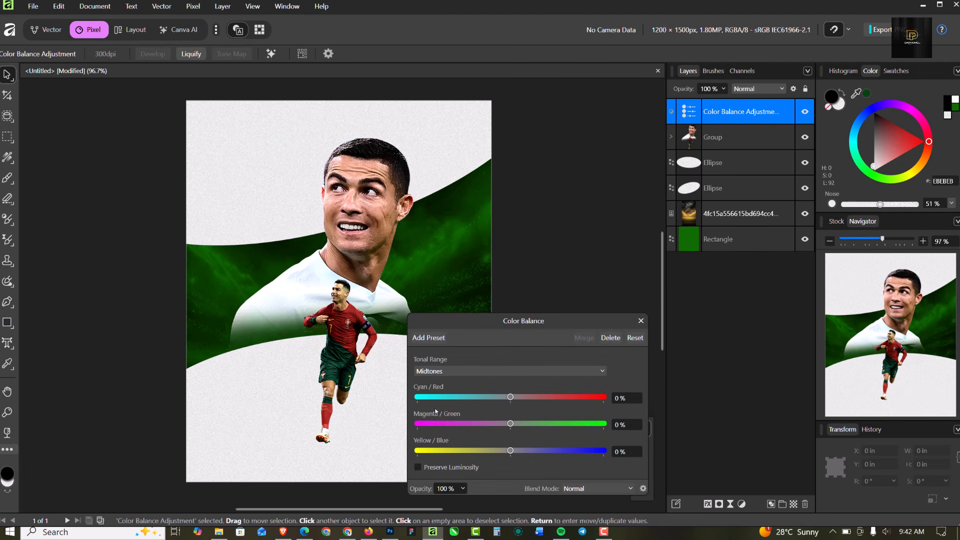
left_click_drag(474, 319, 587, 238)
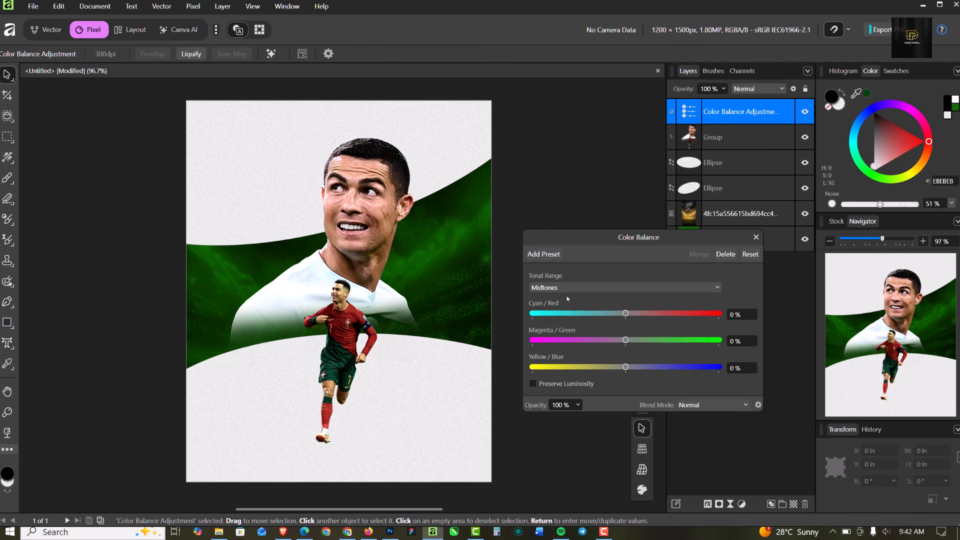
left_click_drag(625, 313, 639, 313)
left_click_drag(625, 341, 636, 341)
Step: Set the Color Balance highlights to 10% toward red and 10% toward green, and close the adjustment settings
left_click(631, 289)
left_click(568, 326)
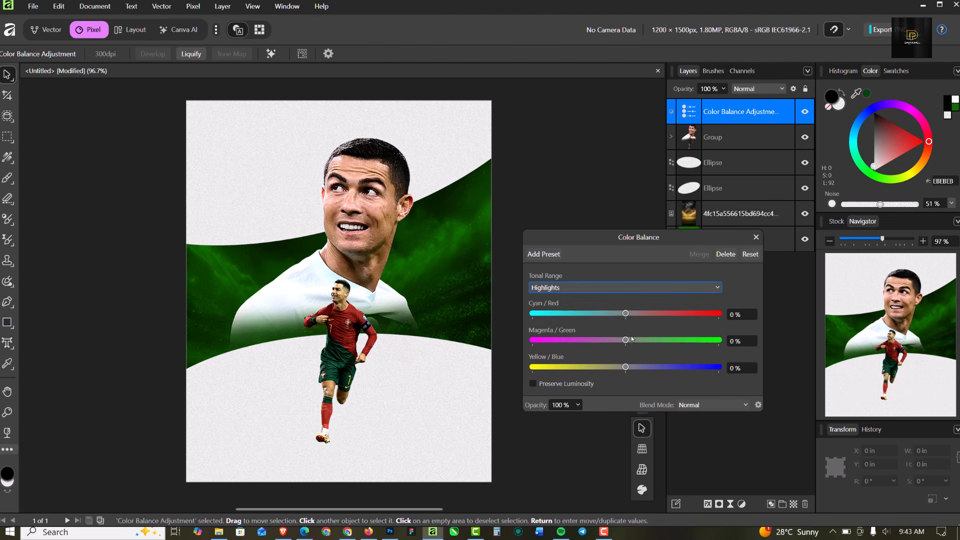
left_click_drag(626, 314, 637, 341)
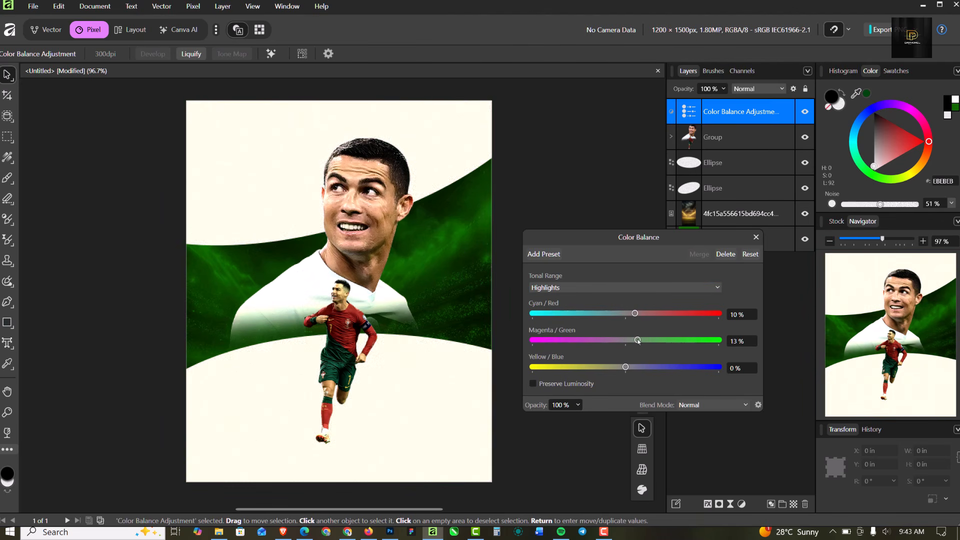
left_click(651, 288)
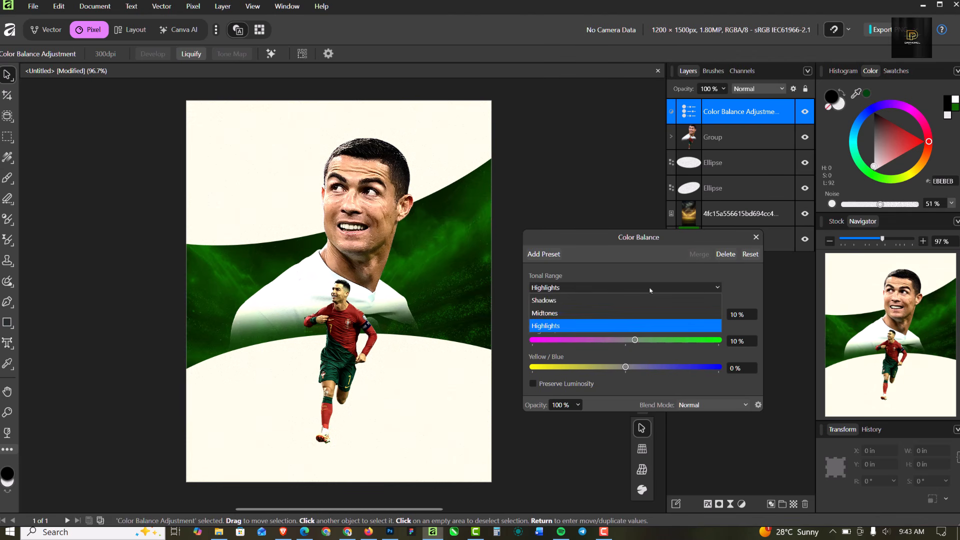
left_click(567, 302)
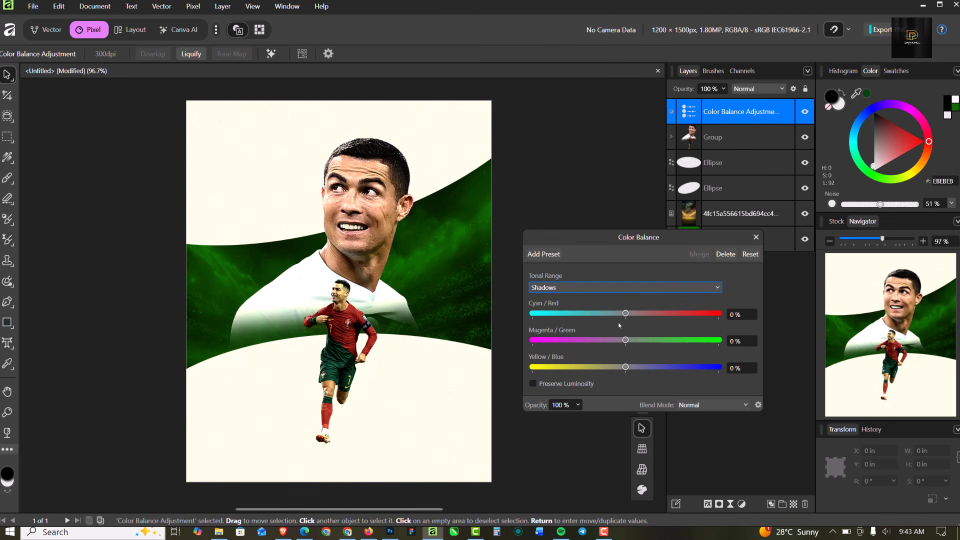
left_click(755, 238)
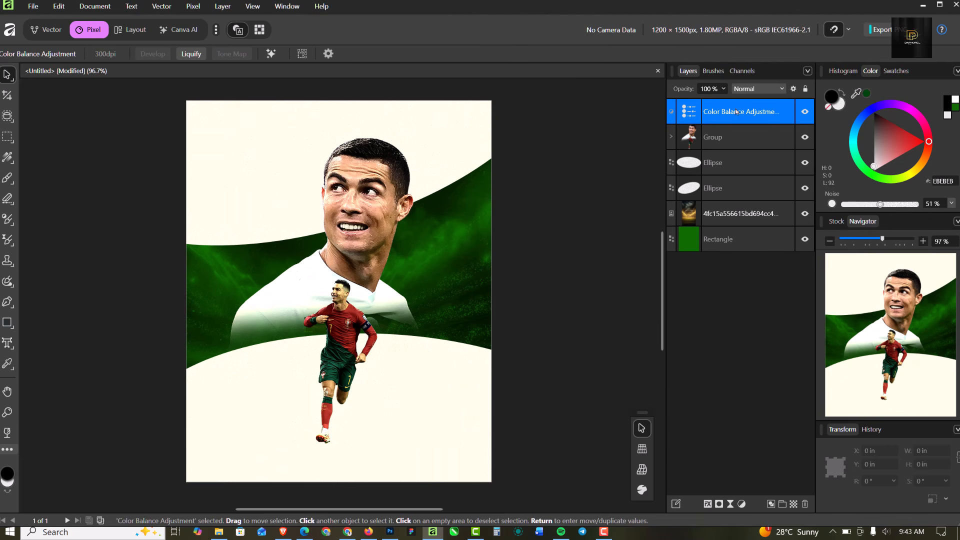
Step: Nest the Color Balance adjustment inside the player group so it affects only the two player images
left_click_drag(737, 112, 739, 136)
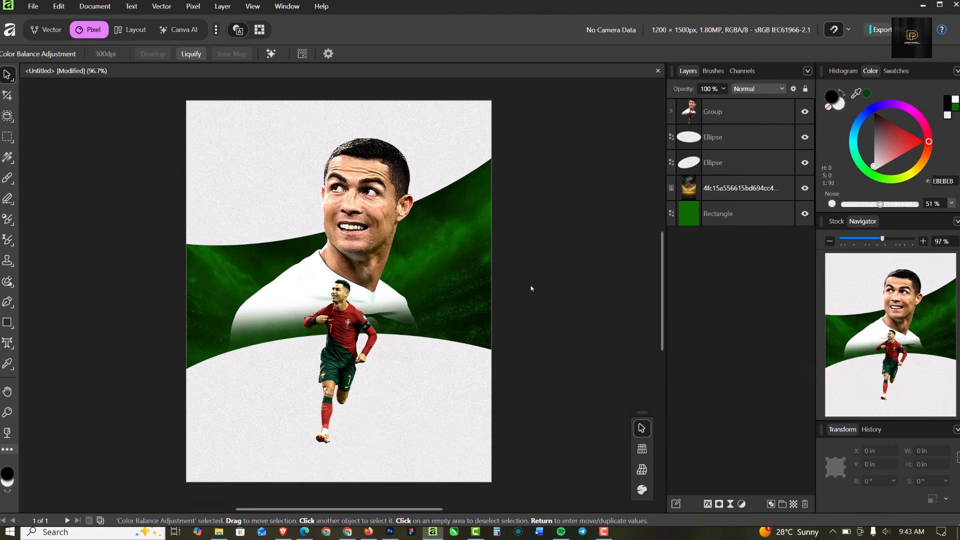
scroll(525, 267, "down", 2)
scroll(385, 284, "up", 4)
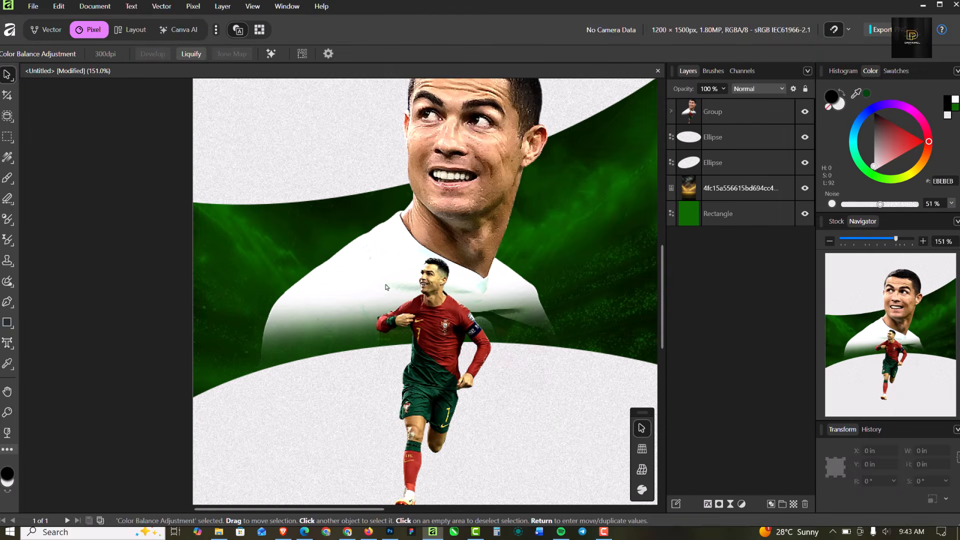
scroll(398, 316, "down", 1)
scroll(400, 319, "up", 1)
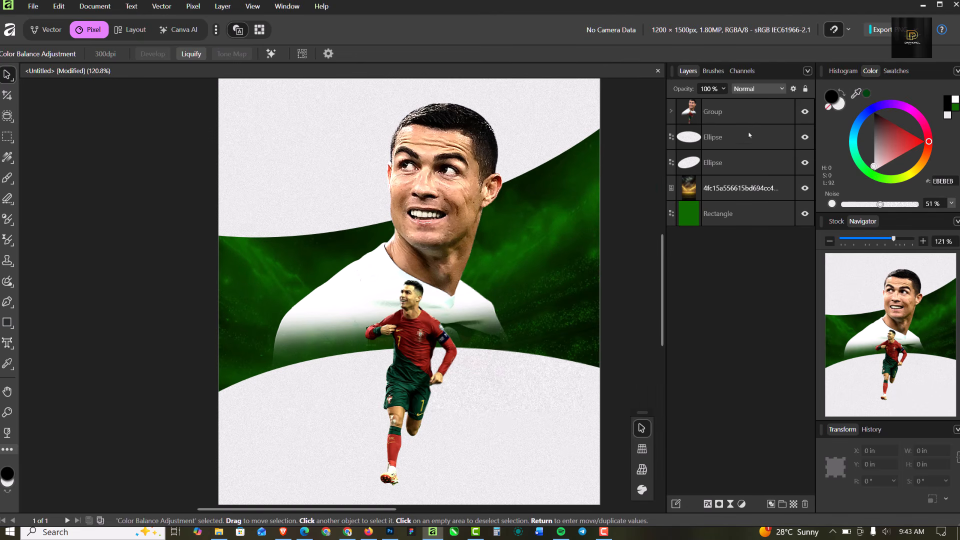
Step: Nudge the player group further left to X 0.41 in and inspect the composition up close
left_click(753, 114)
key("shift+Left")
key("shift+Left")
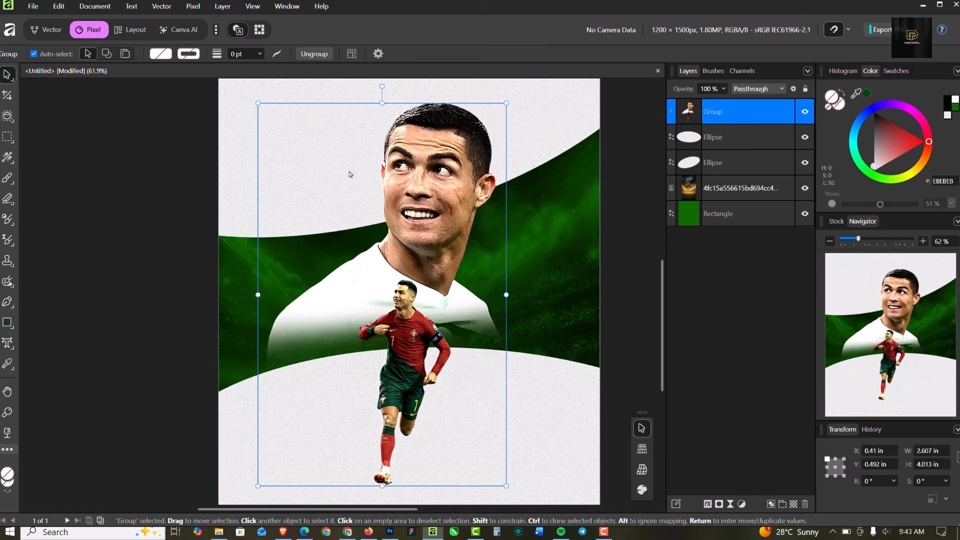
scroll(401, 275, "down", 4)
scroll(400, 275, "up", 5)
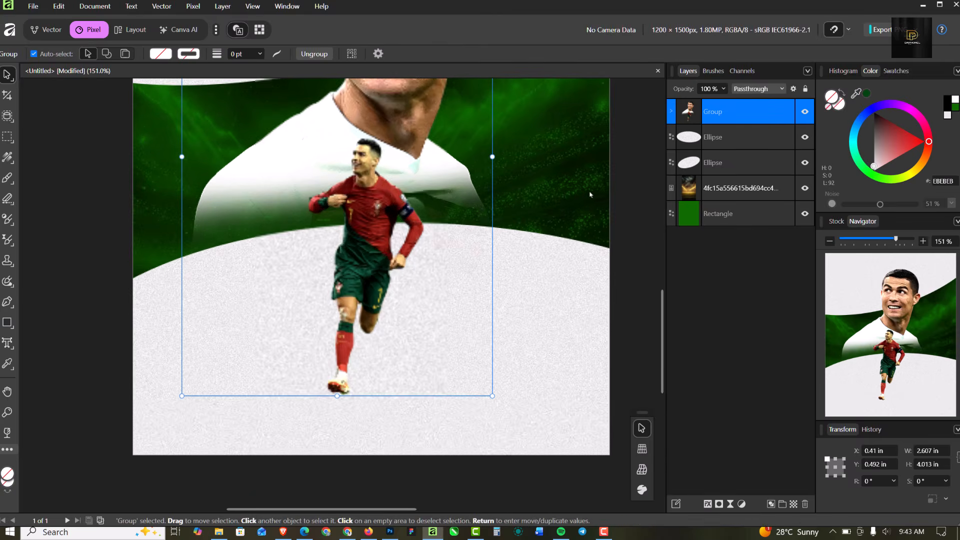
Step: Paint a soft black dab beneath the running player's foot with a 360 px Paint Brush, directly above the lower ellipse layer
scroll(457, 306, "down", 2)
left_click(595, 198)
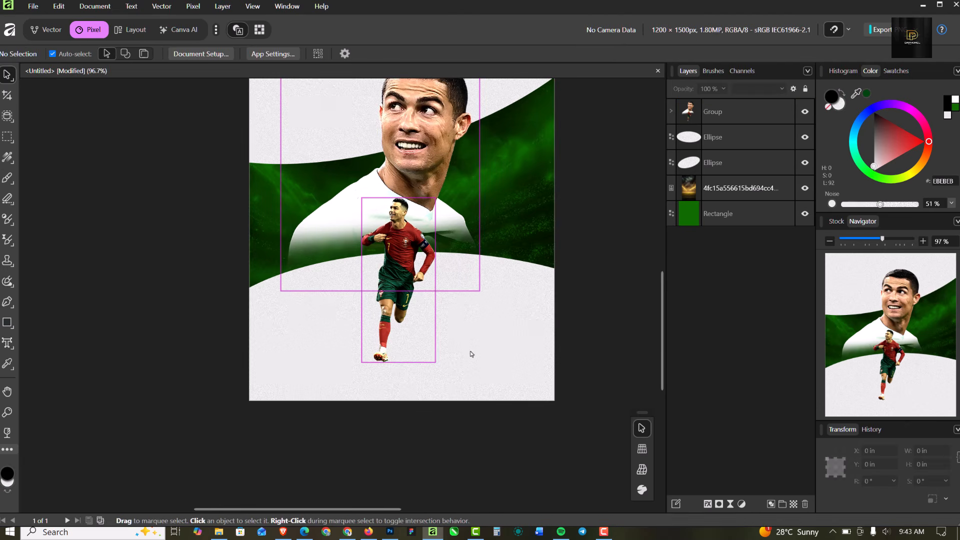
scroll(426, 358, "up", 3)
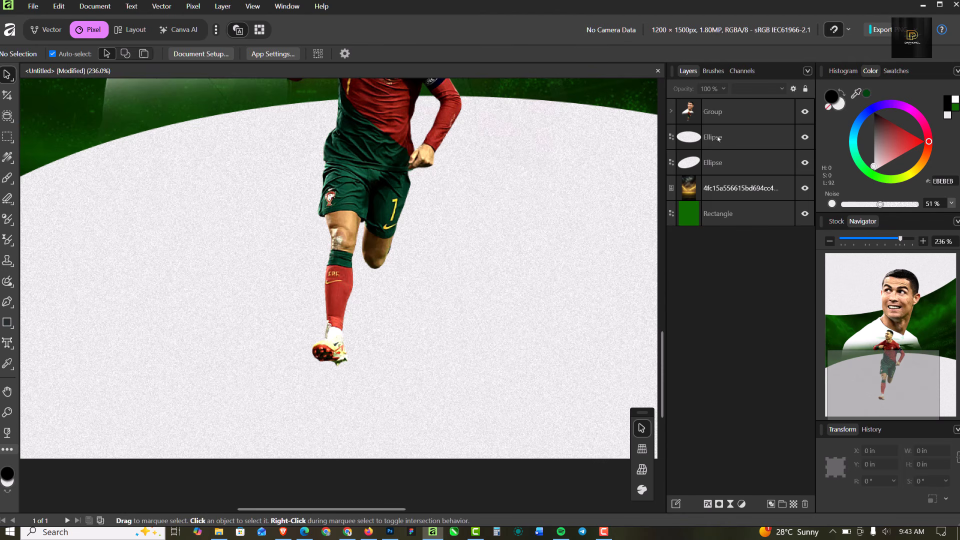
left_click(738, 139)
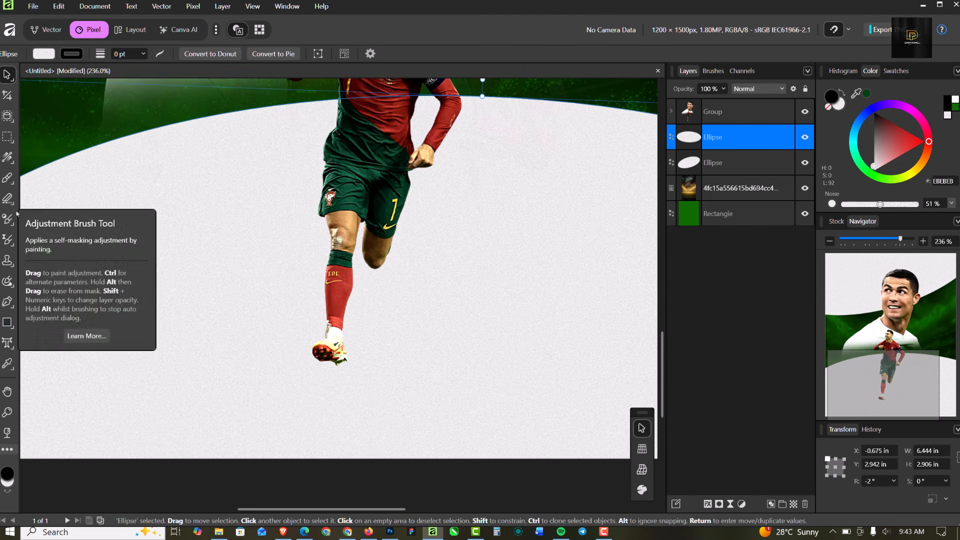
left_click(7, 179)
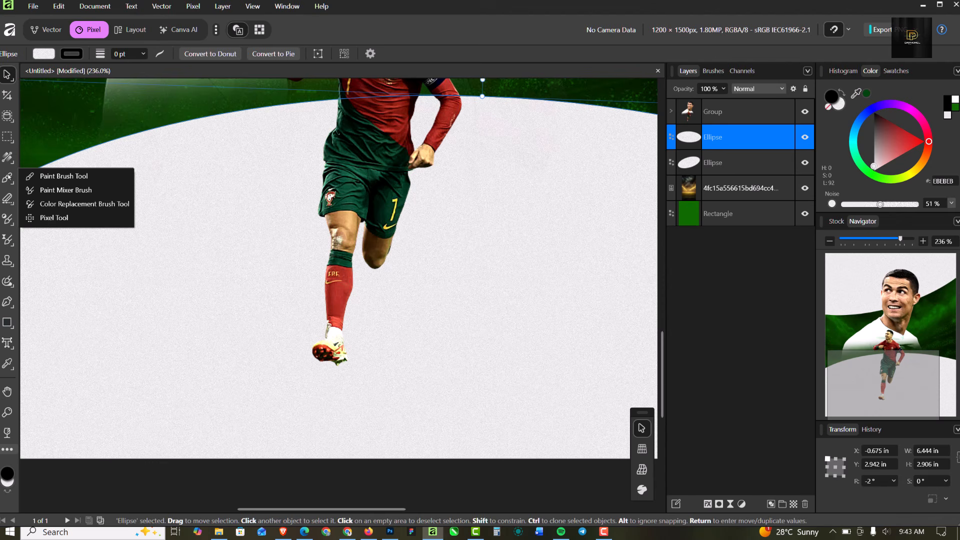
left_click(45, 176)
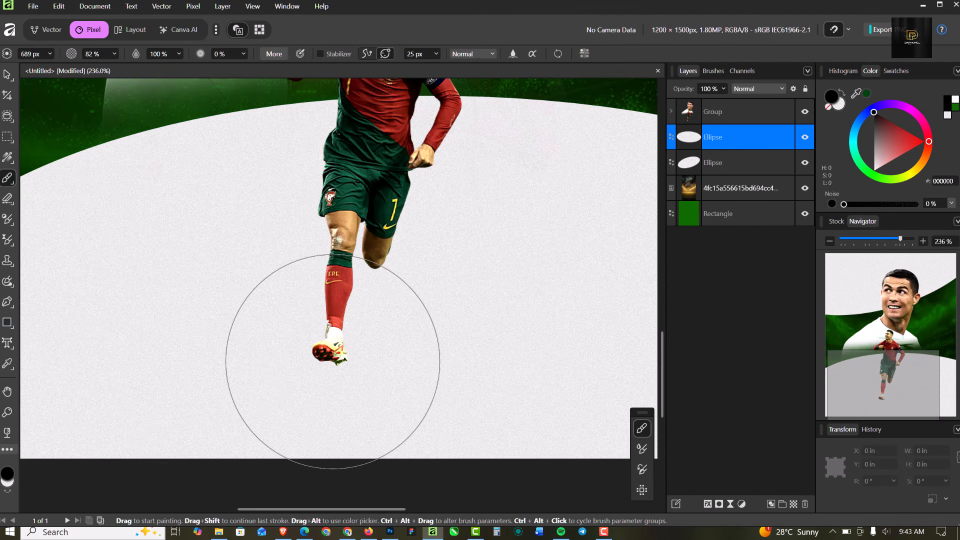
key("bracketleft")
key("bracketleft")
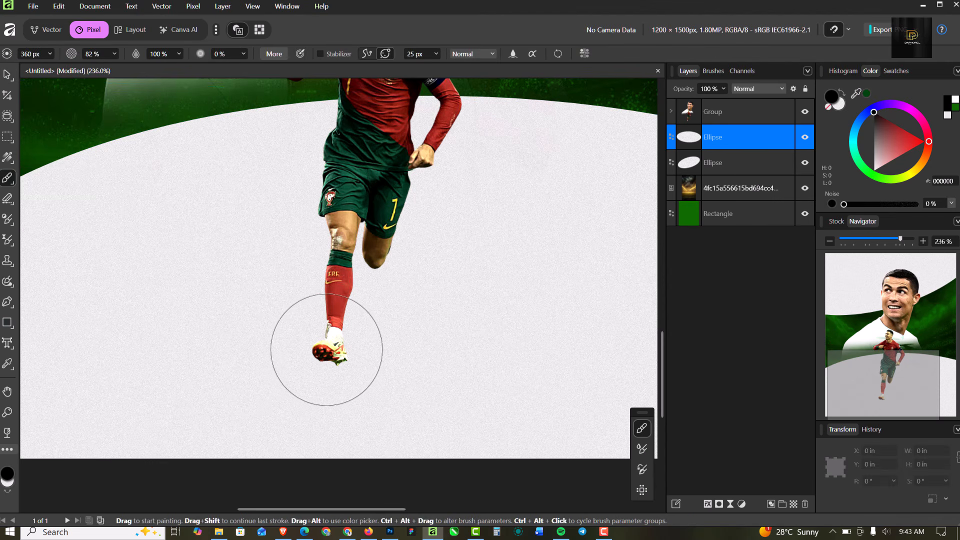
left_click(327, 349)
mouse_move(326, 350)
left_mouse_down()
mouse_move(353, 444)
mouse_move(332, 462)
left_mouse_up()
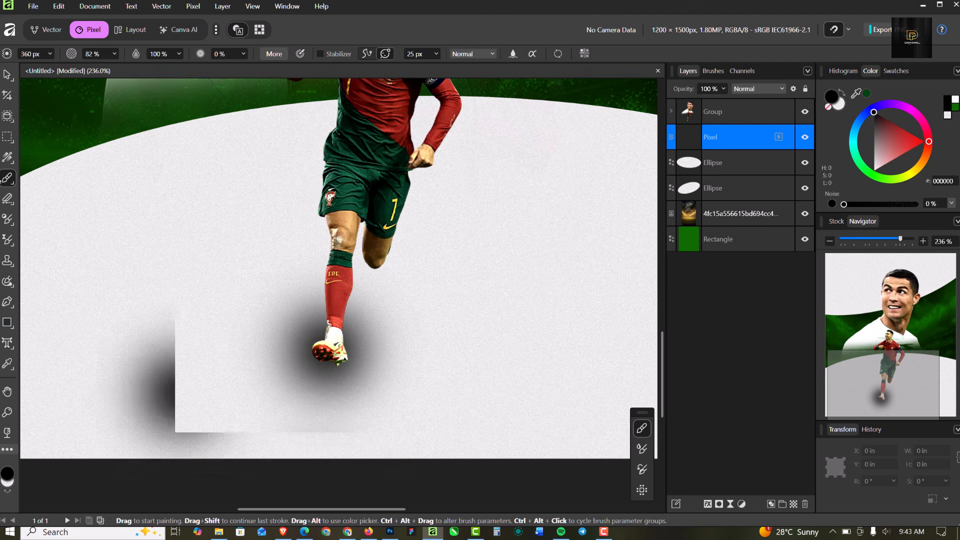
Step: Flatten the painted dab into a ground shadow 1.093 in wide and 0.113 in high, placed under the player's boot
left_click(8, 74)
left_click(344, 375)
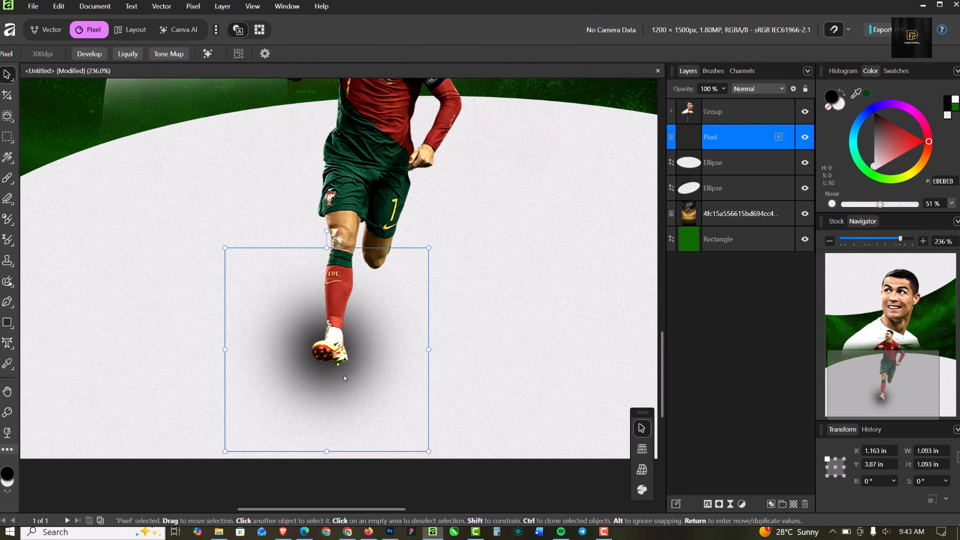
left_click_drag(334, 327, 347, 401)
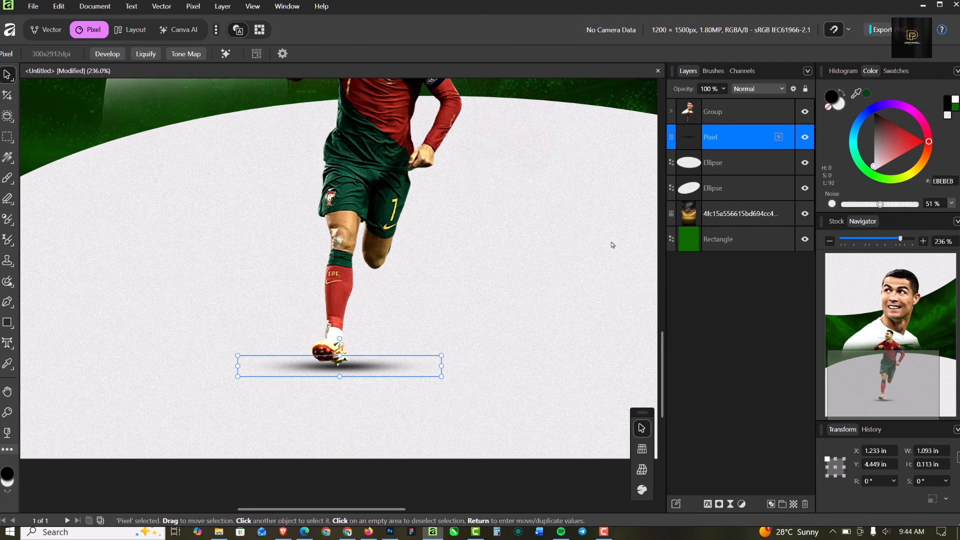
Step: Duplicate the ground shadow and shrink the copy to 0.406 × 0.042 in directly under the boot
key("ctrl+j")
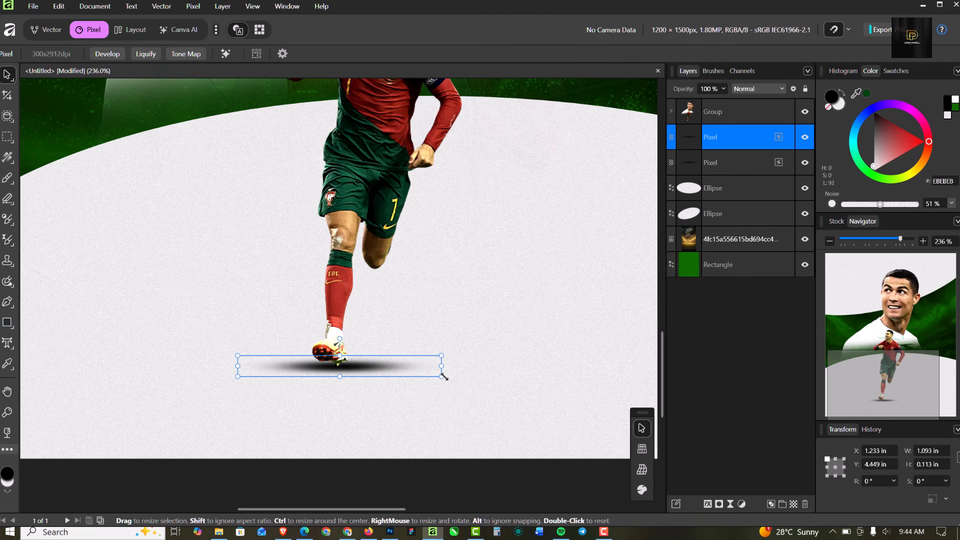
left_click_drag(443, 376, 385, 387)
scroll(368, 371, "up", 6)
scroll(395, 425, "down", 12)
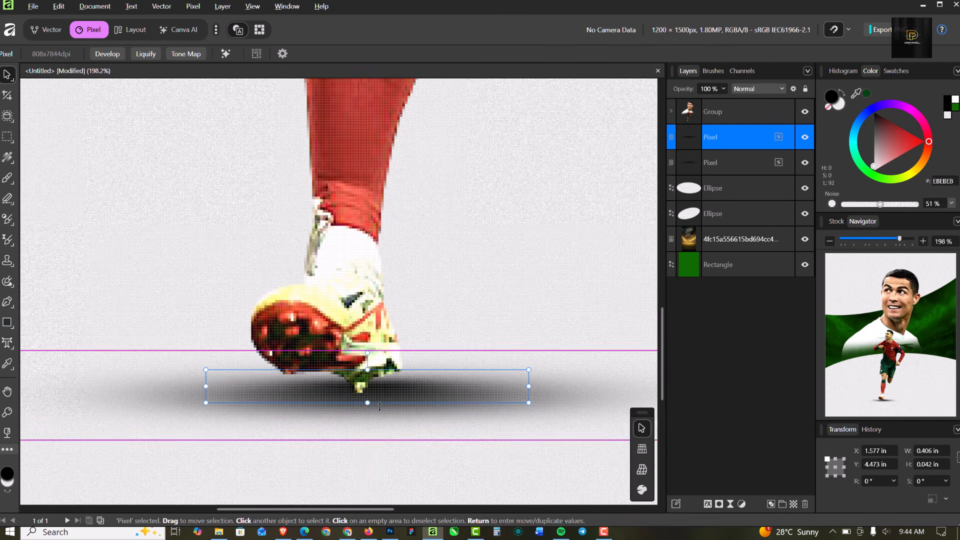
scroll(405, 393, "up", 2)
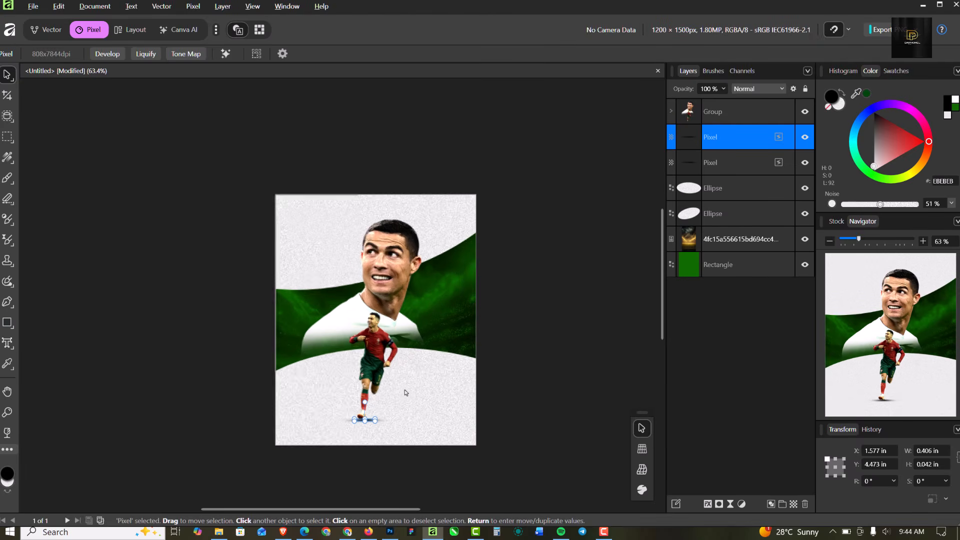
left_click(515, 242)
scroll(513, 244, "up", 1)
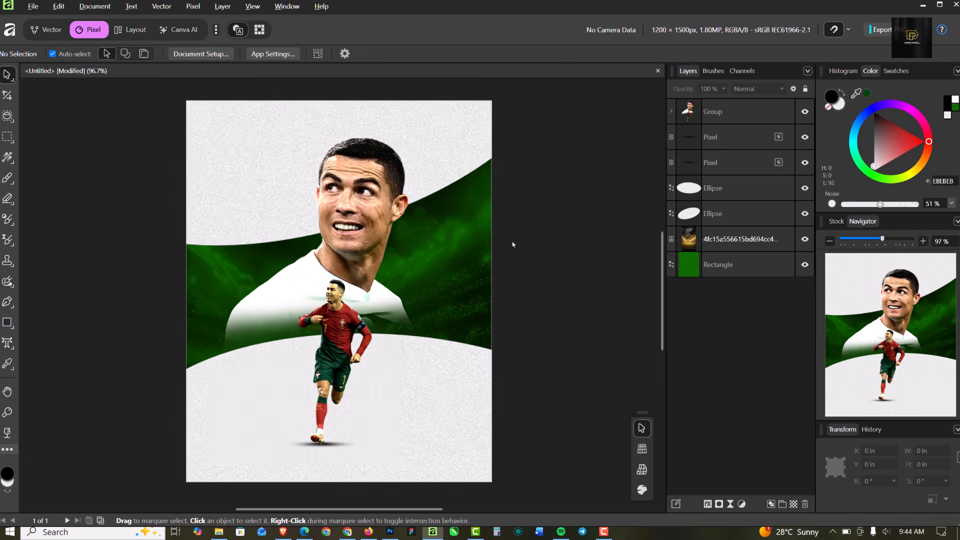
Step: Recolor both the upper and the lower background ellipses pure white (FFFFFF)
left_click(274, 168)
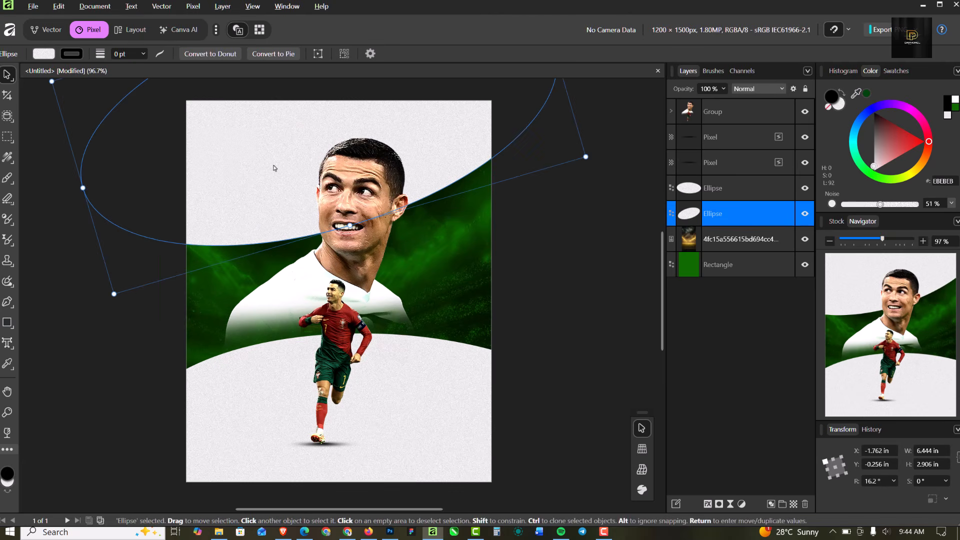
left_click(956, 101)
left_click(281, 399)
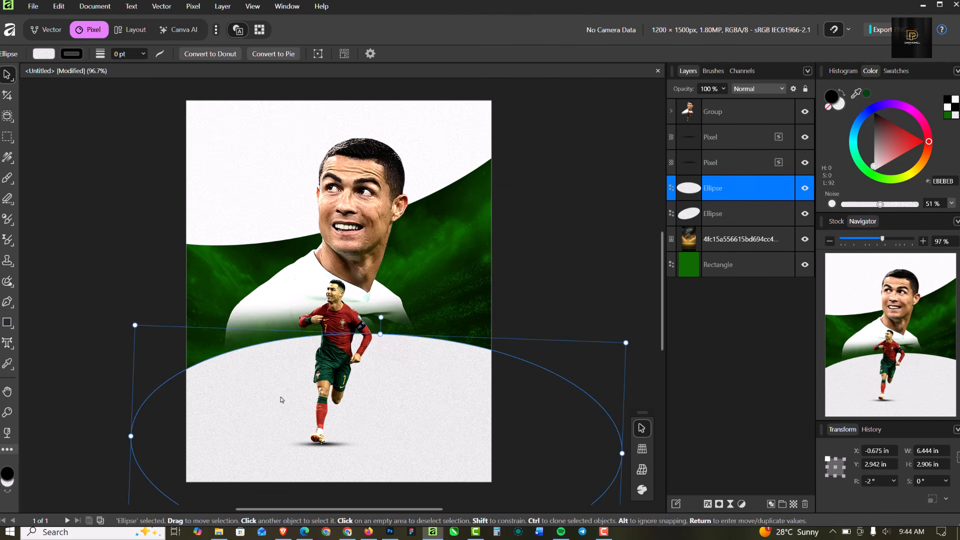
left_click(950, 109)
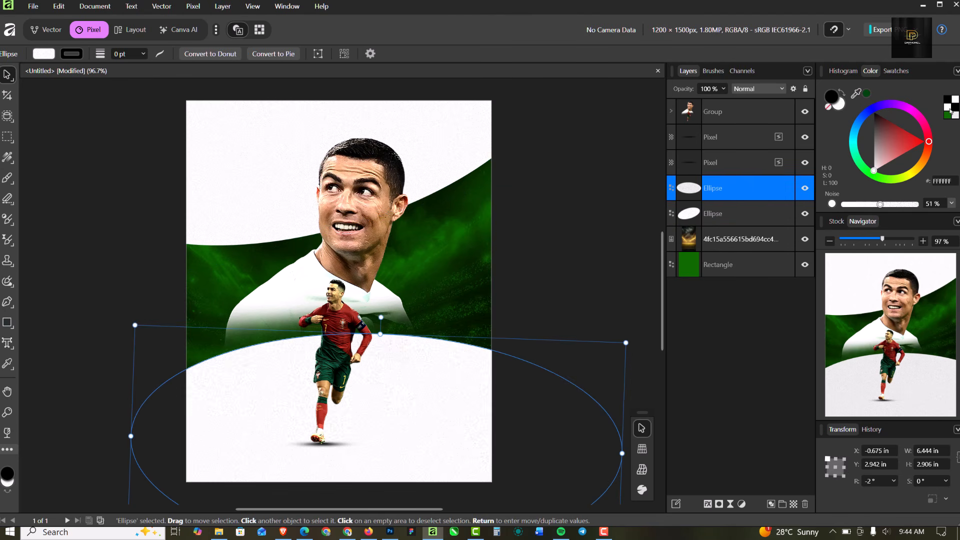
left_click(450, 136)
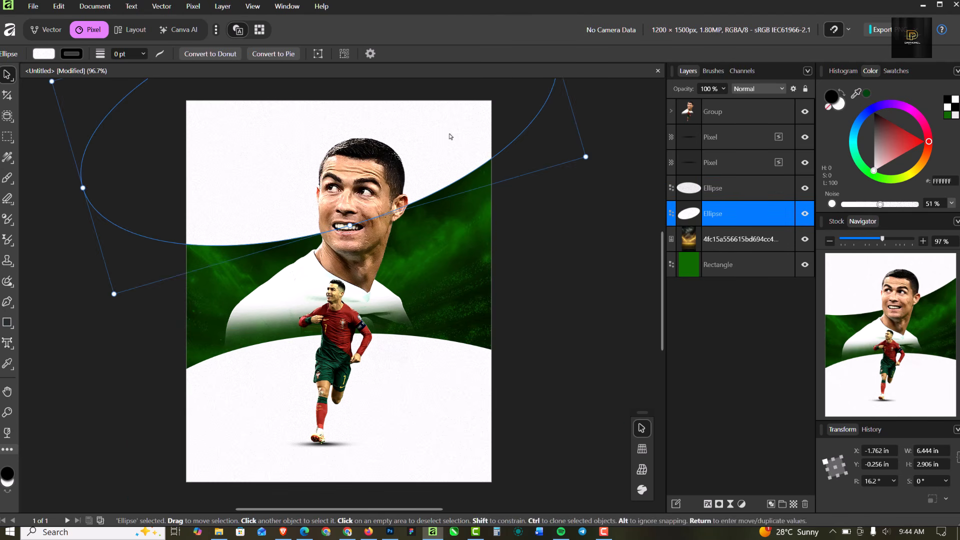
left_click(950, 107)
left_click(569, 259)
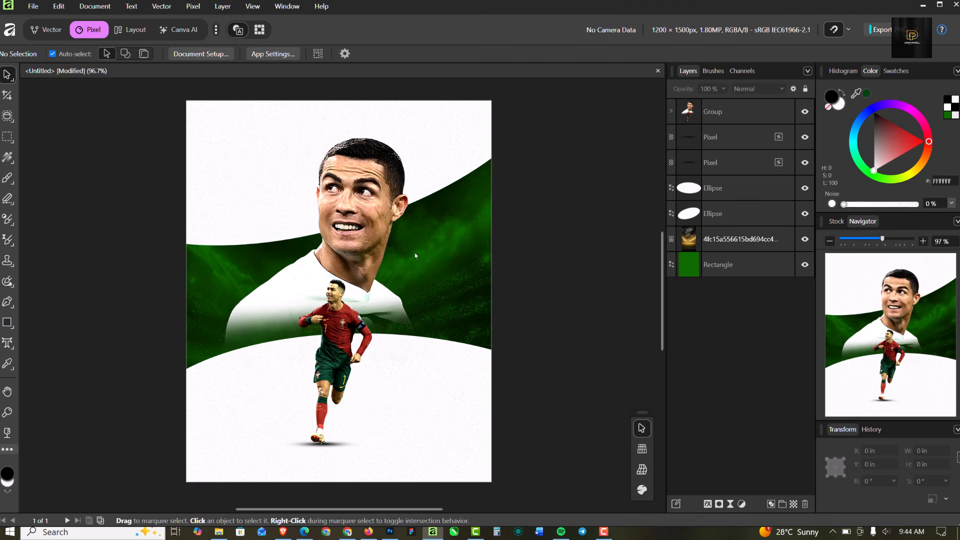
Step: Place 4.png from the CR7 folder above the player group and position it at X 0.355 in, Y 0.655 in
scroll(341, 237, "down", 1)
scroll(342, 238, "up", 2)
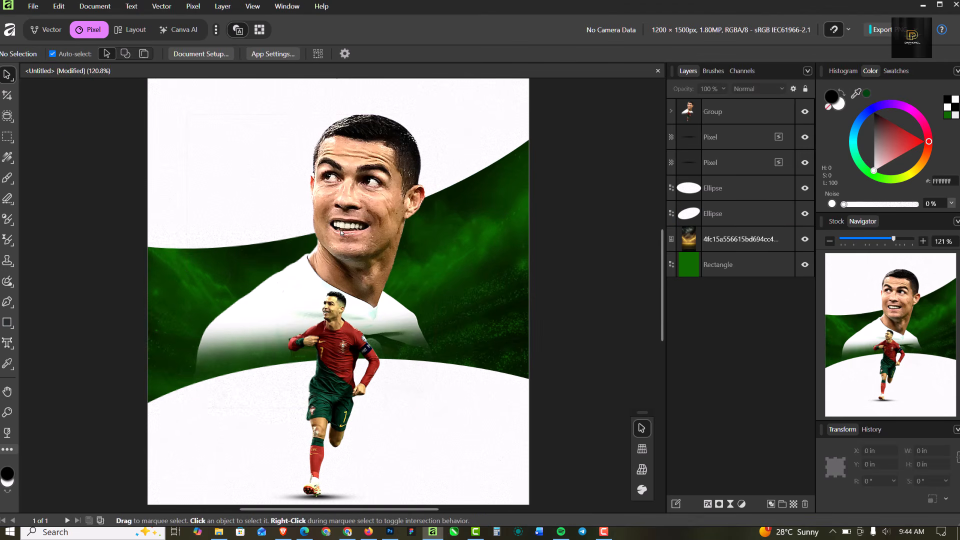
scroll(340, 184, "down", 1)
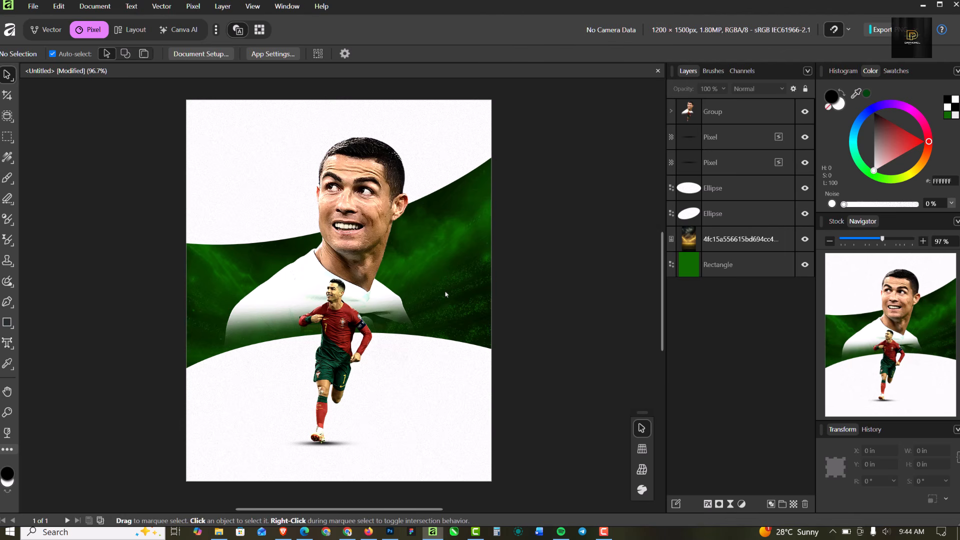
left_click(724, 118)
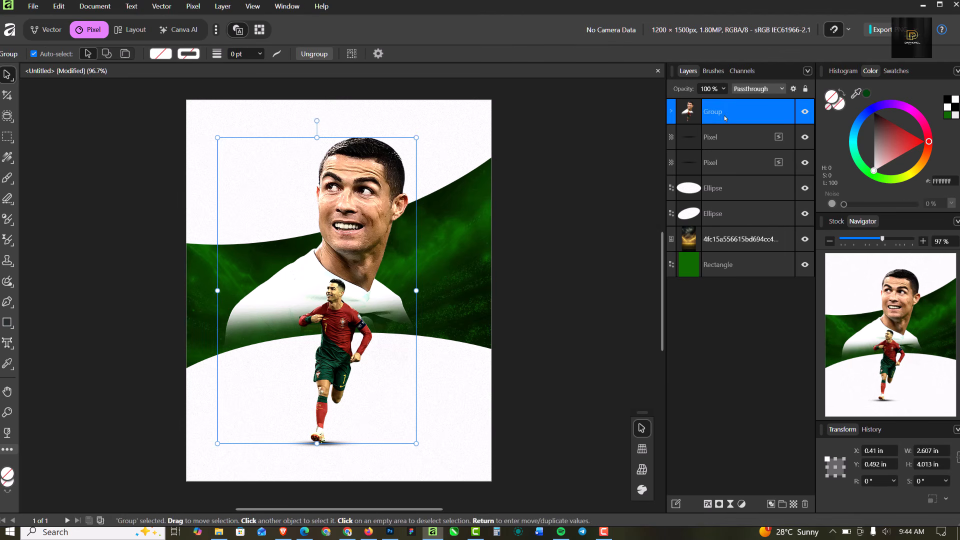
left_click(218, 531)
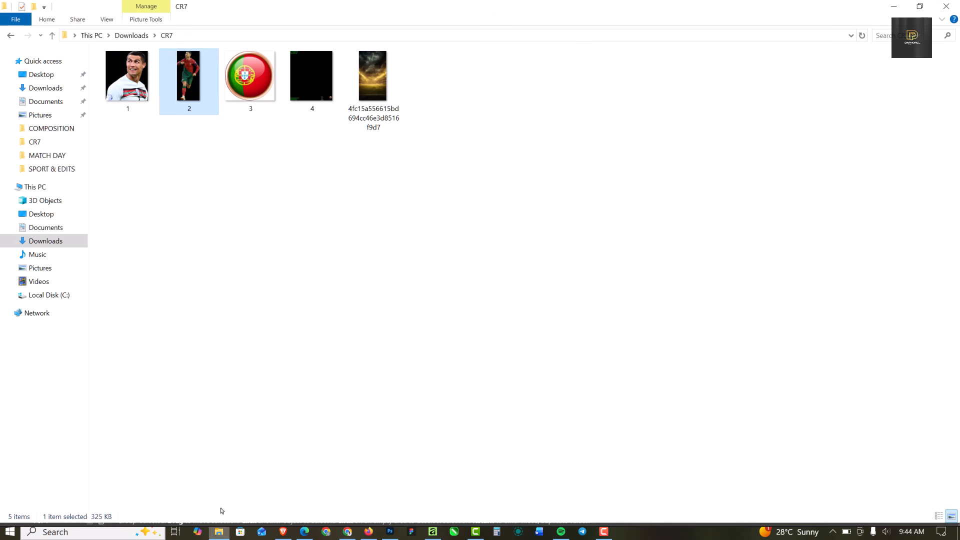
left_click(315, 81)
left_click_drag(315, 81, 365, 311)
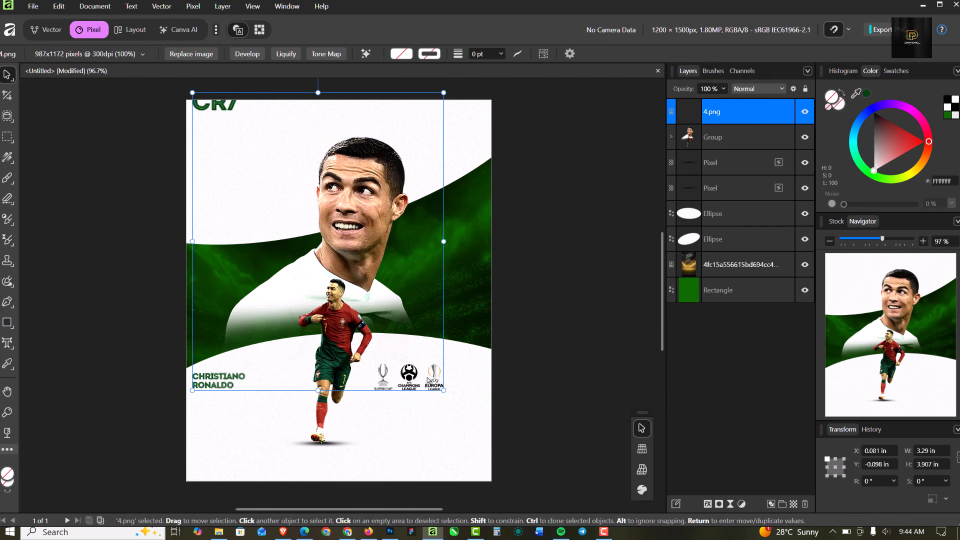
left_click_drag(417, 374, 440, 435)
left_click(572, 279)
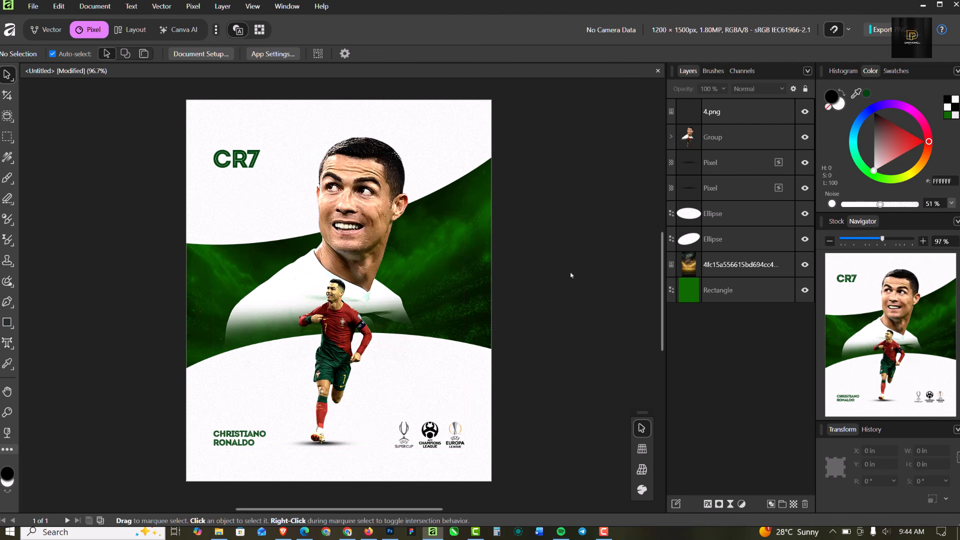
Step: Select the 4.png layer and check the remaining image files in the CR7 folder
scroll(468, 261, "up", 1)
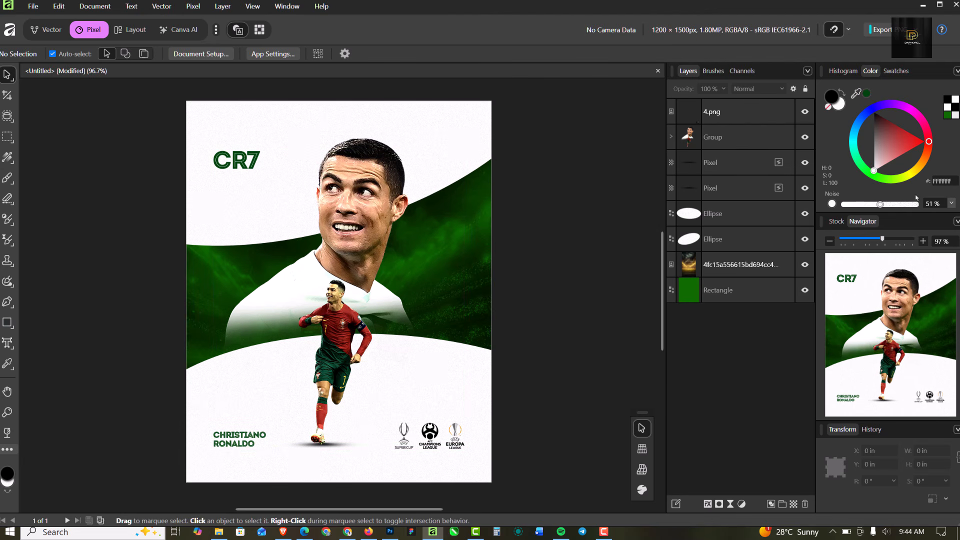
left_click(726, 114)
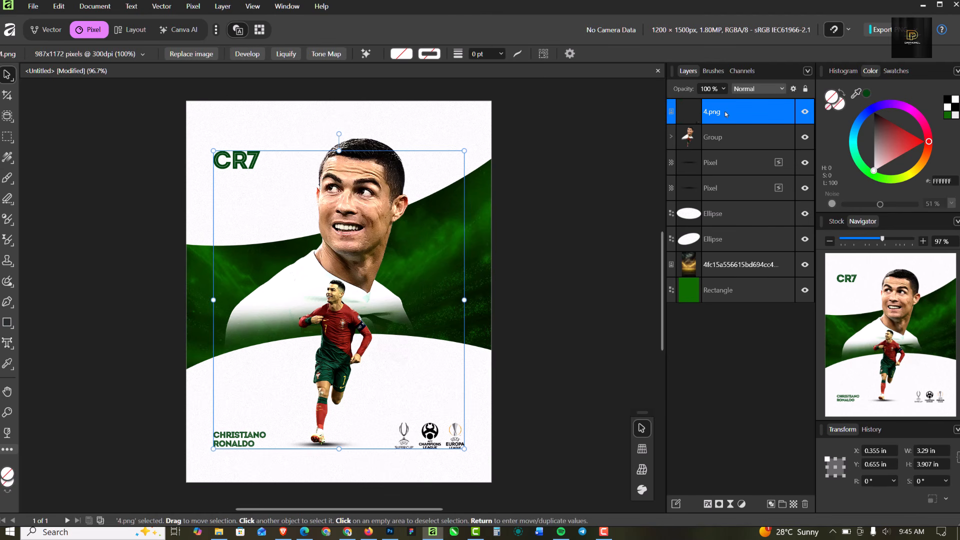
left_click(219, 532)
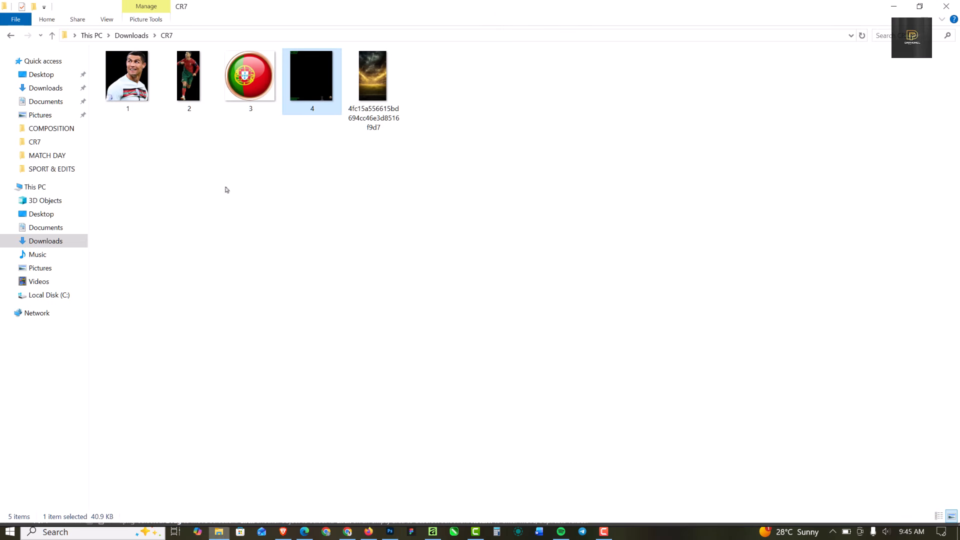
left_click(893, 6)
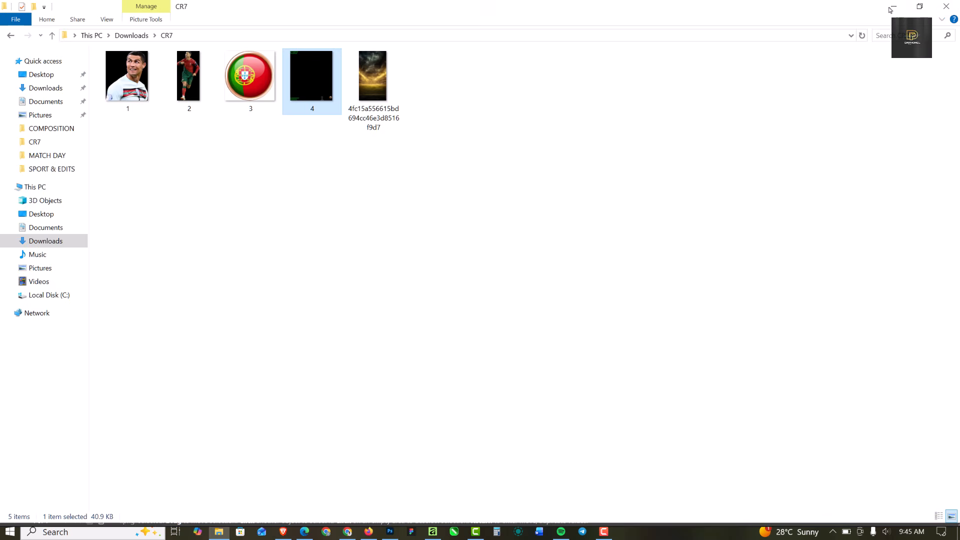